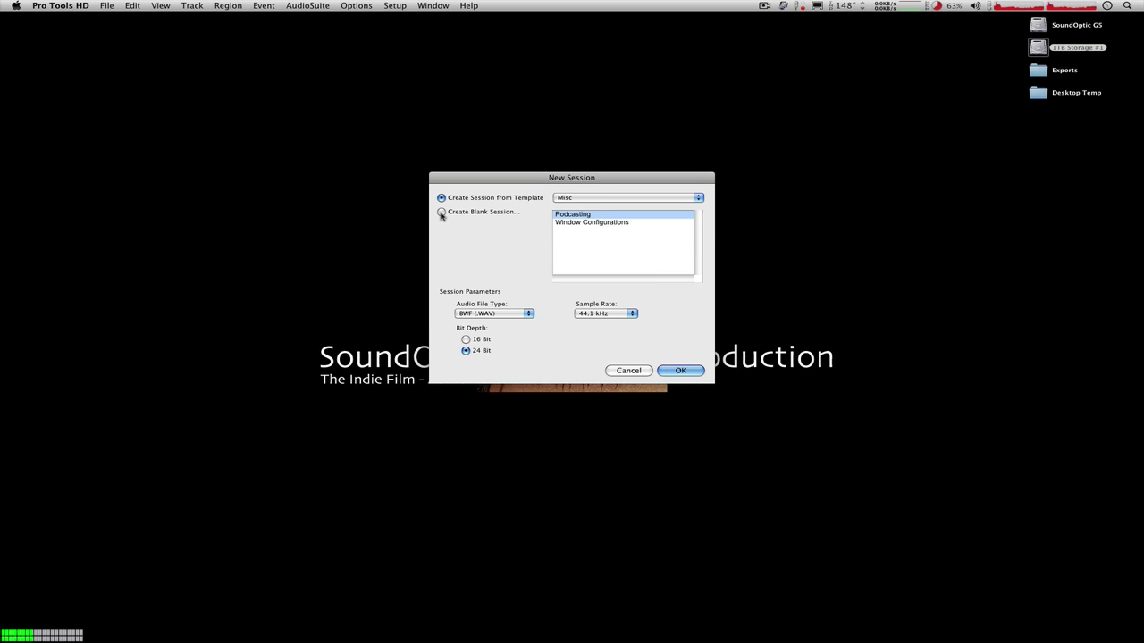
Compare template and blank options, settling on a blank session at 48 kHz.
click(611, 199)
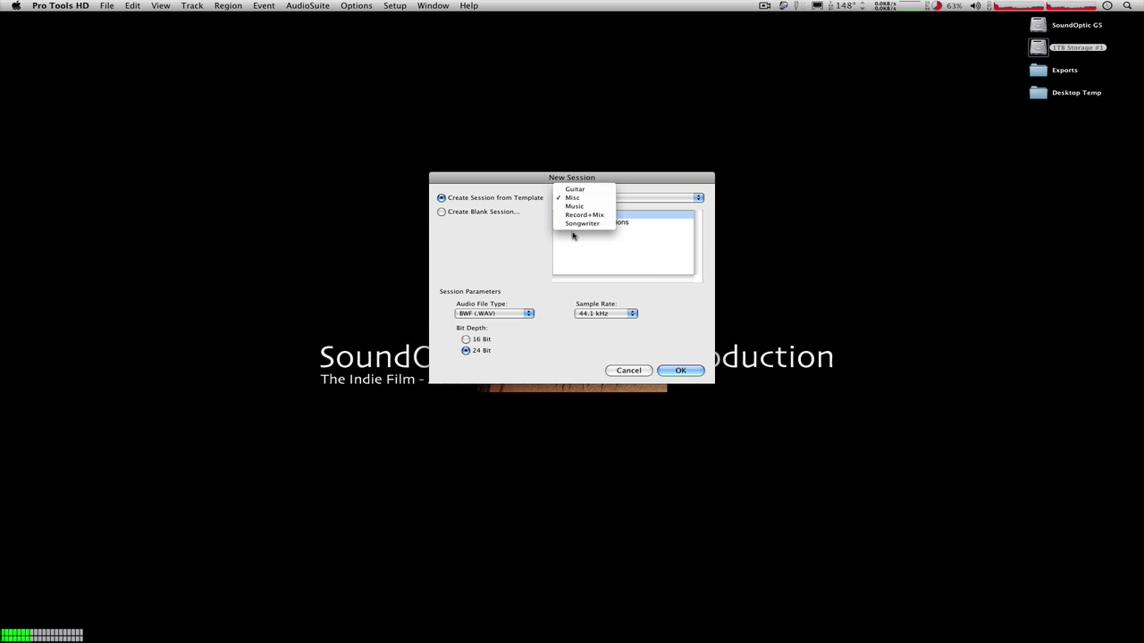
click(477, 233)
click(443, 213)
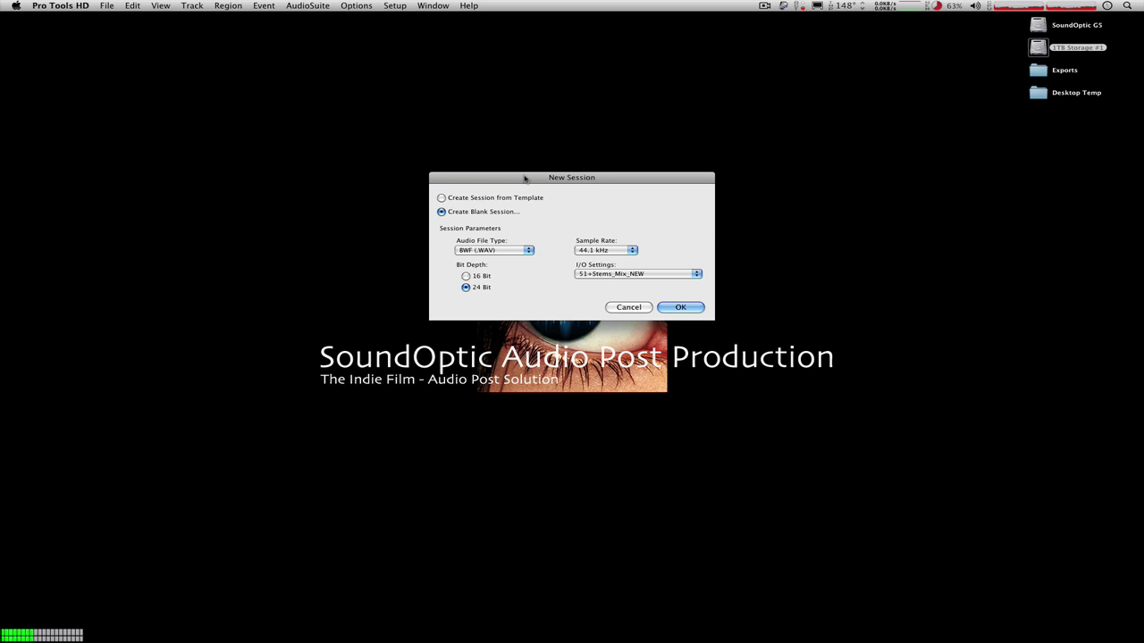
drag(525, 178, 522, 176)
click(438, 193)
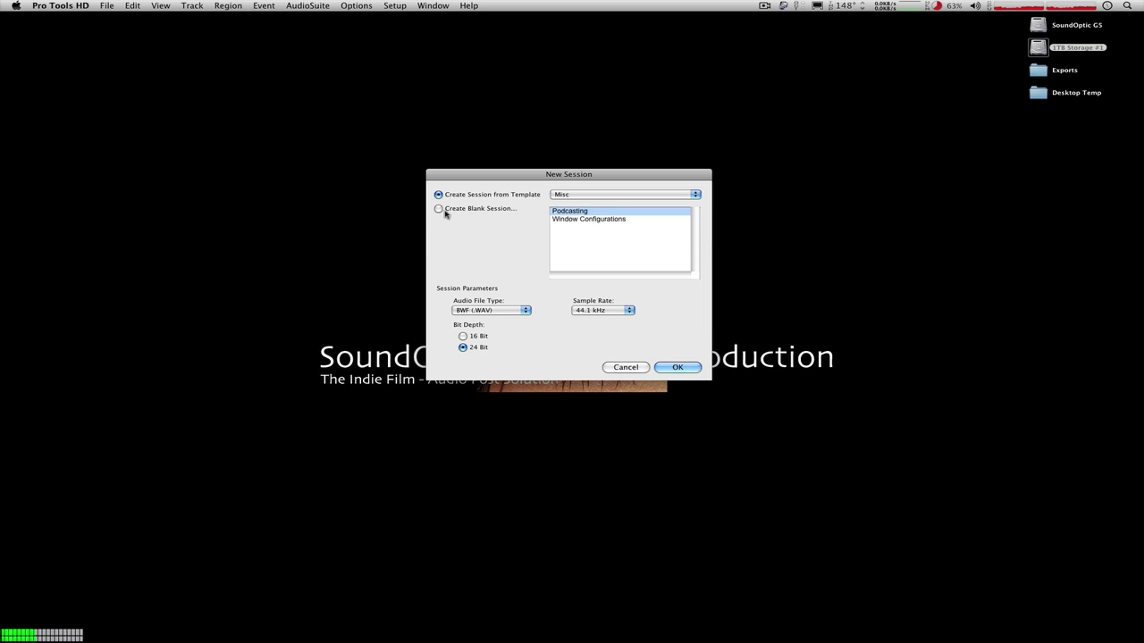
click(437, 209)
click(597, 248)
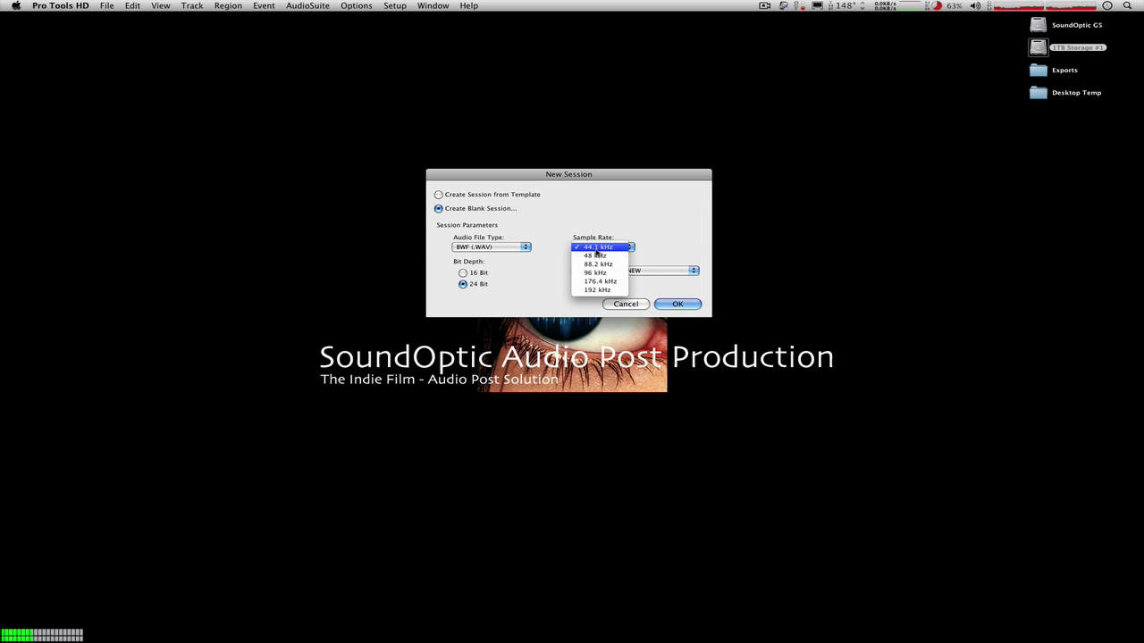
click(597, 259)
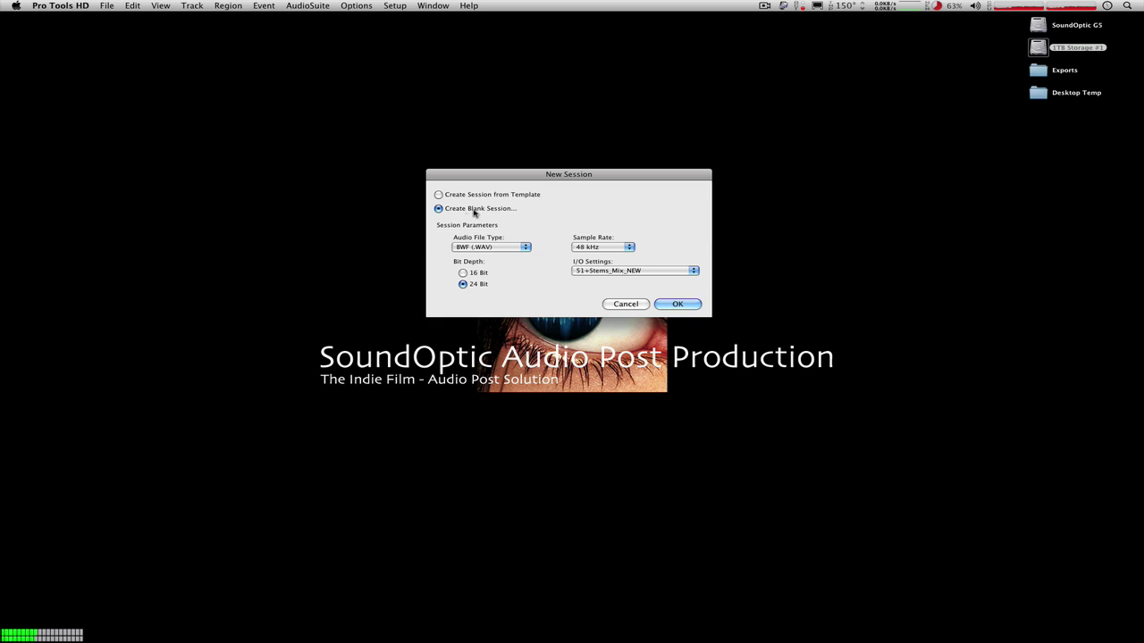
Keep BWF, return to a blank 48 kHz session, and select the 51+Stems_Mix_NEW I/O settings.
click(440, 196)
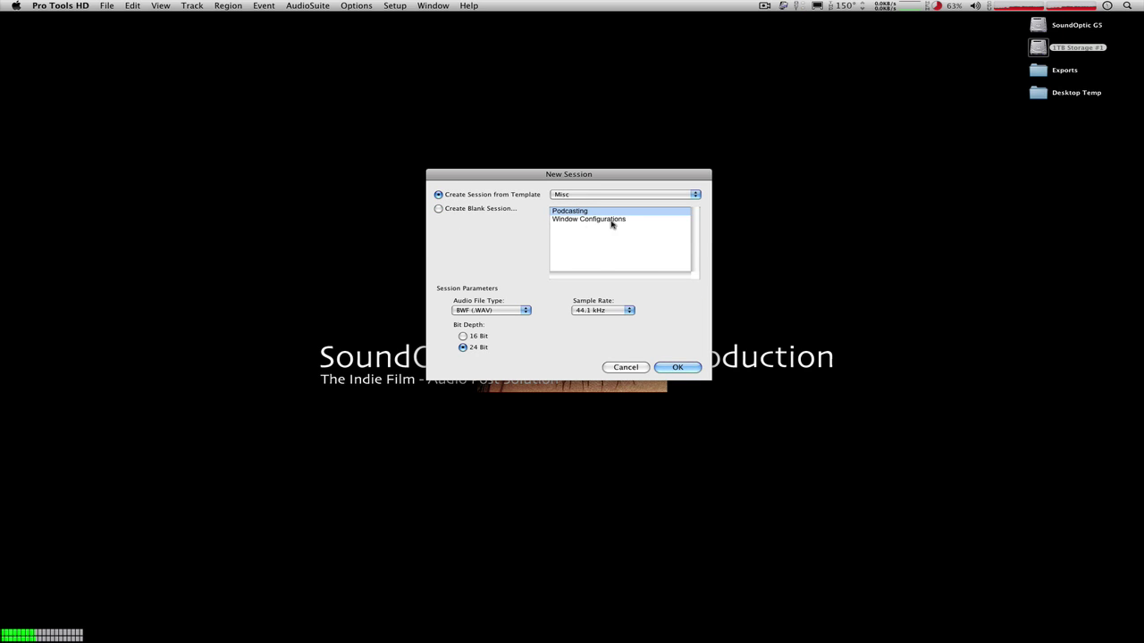
click(526, 310)
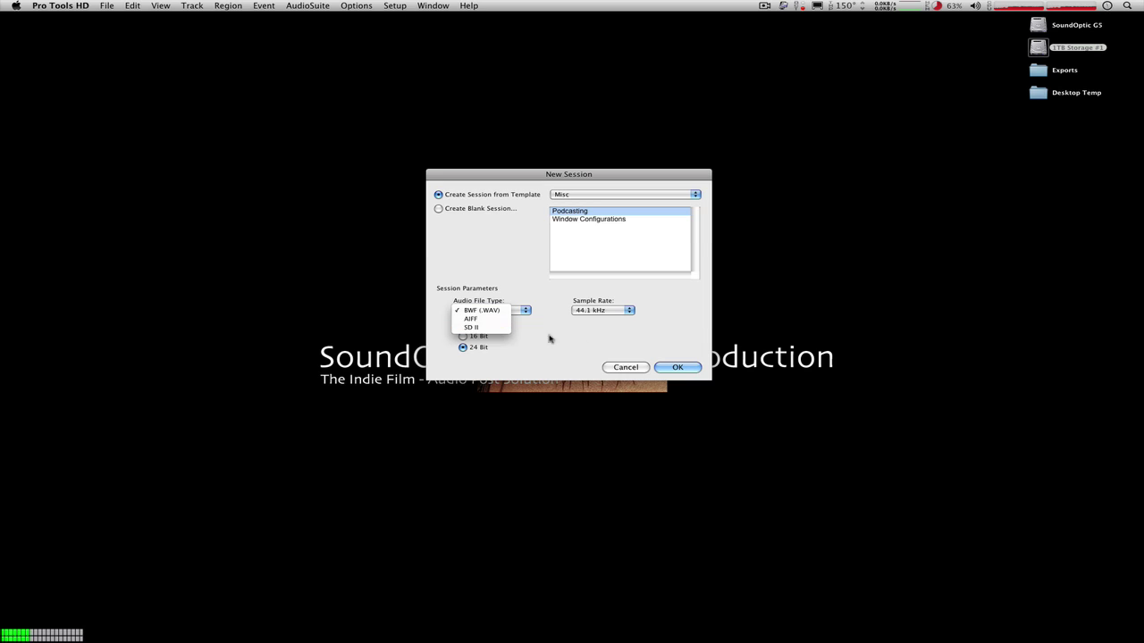
click(591, 339)
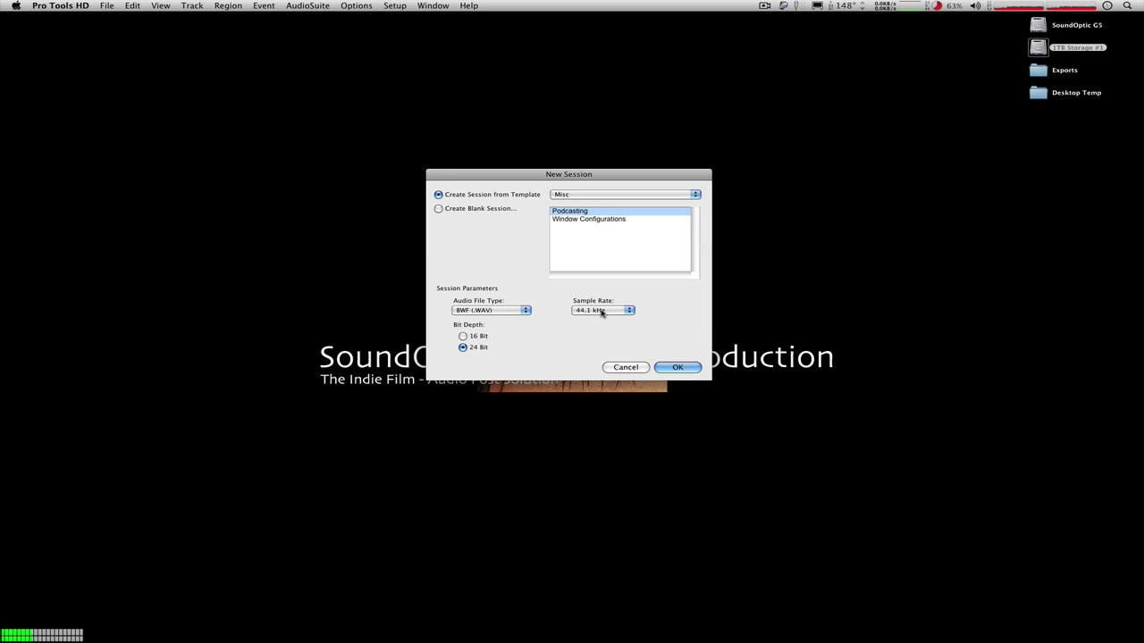
click(604, 311)
click(545, 349)
click(439, 209)
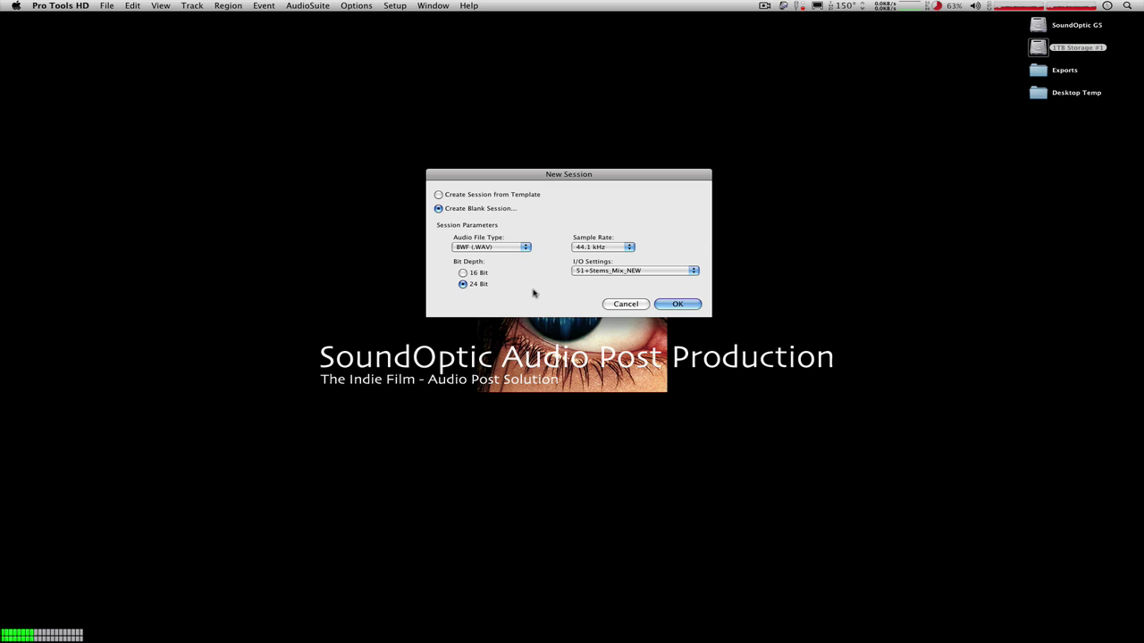
click(592, 249)
click(624, 273)
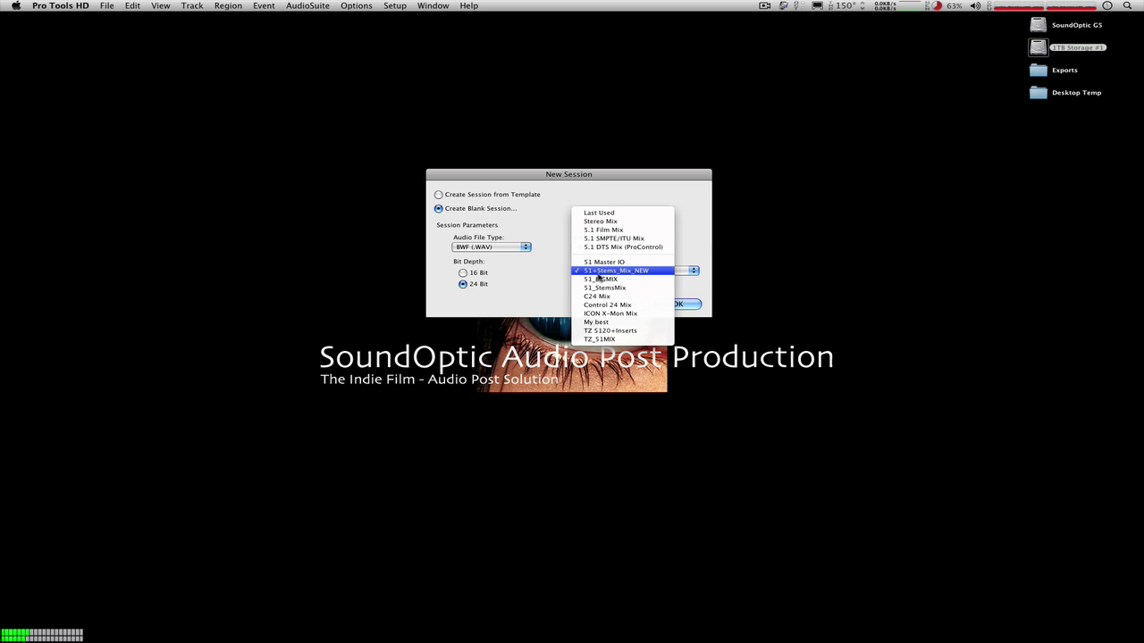
click(529, 277)
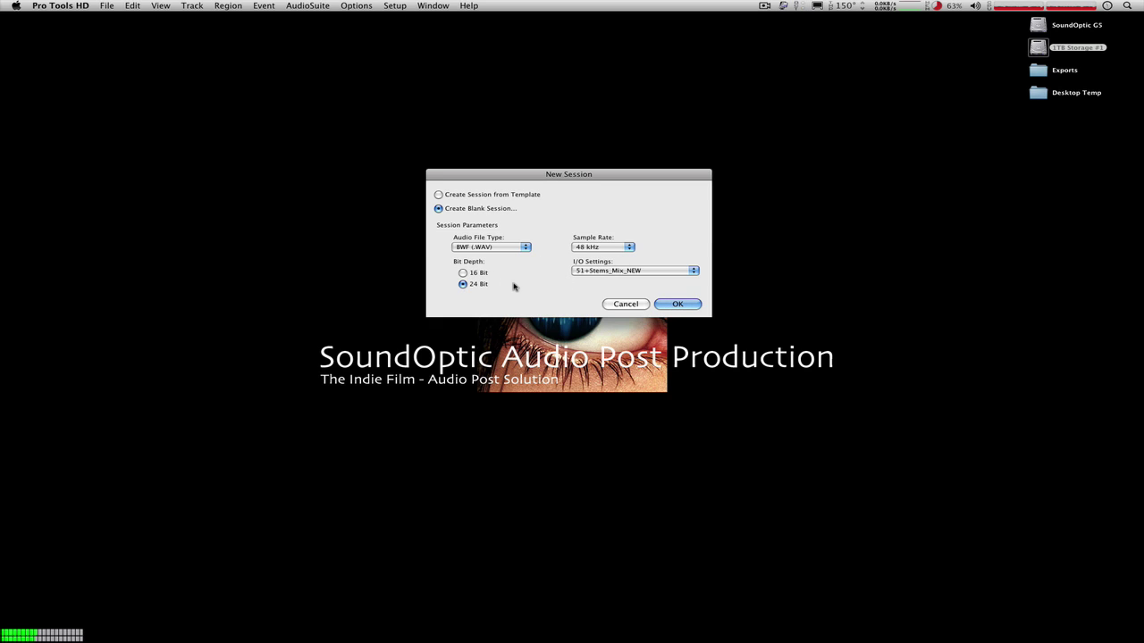
Create the session saved as MixTemplate, then close it without saving changes.
click(678, 305)
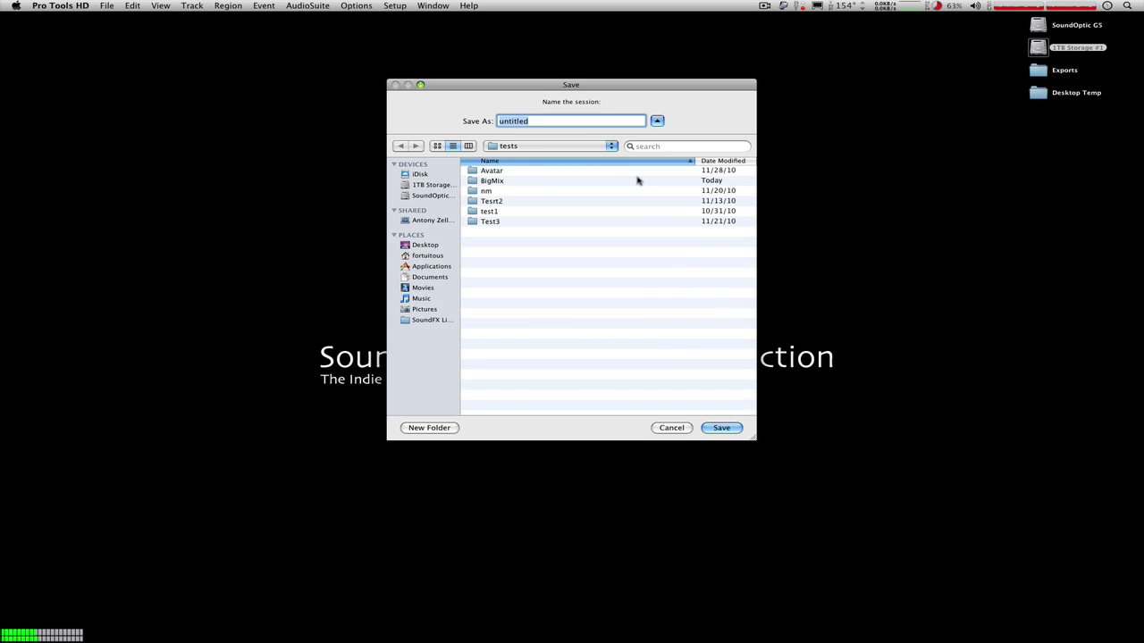
text(Mi)
text(xTemplate)
click(586, 145)
click(731, 430)
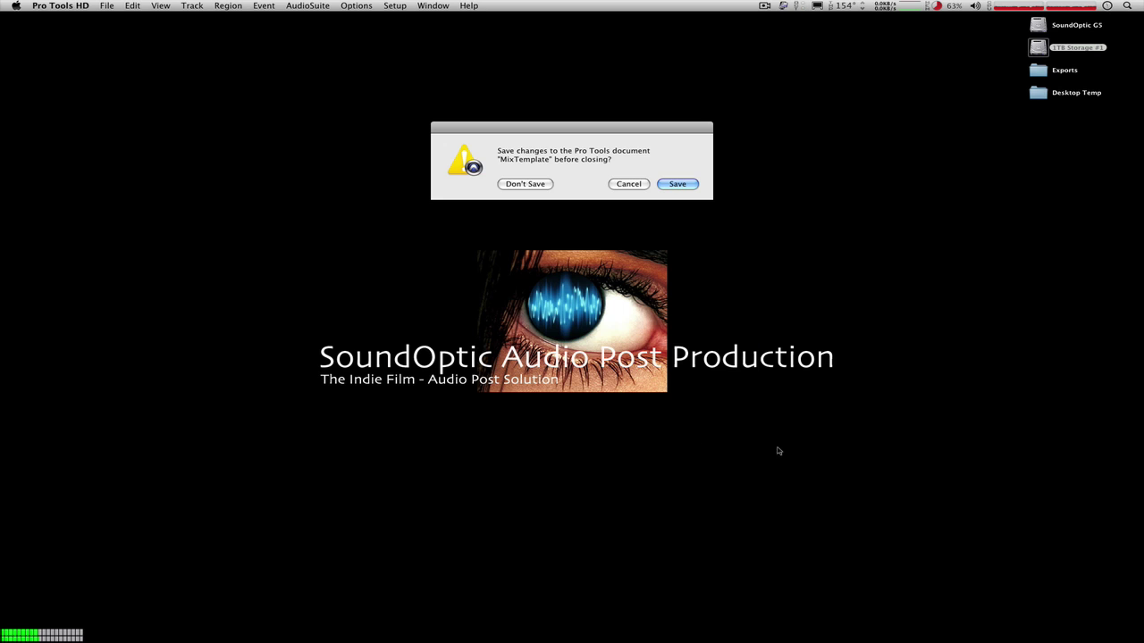
click(531, 184)
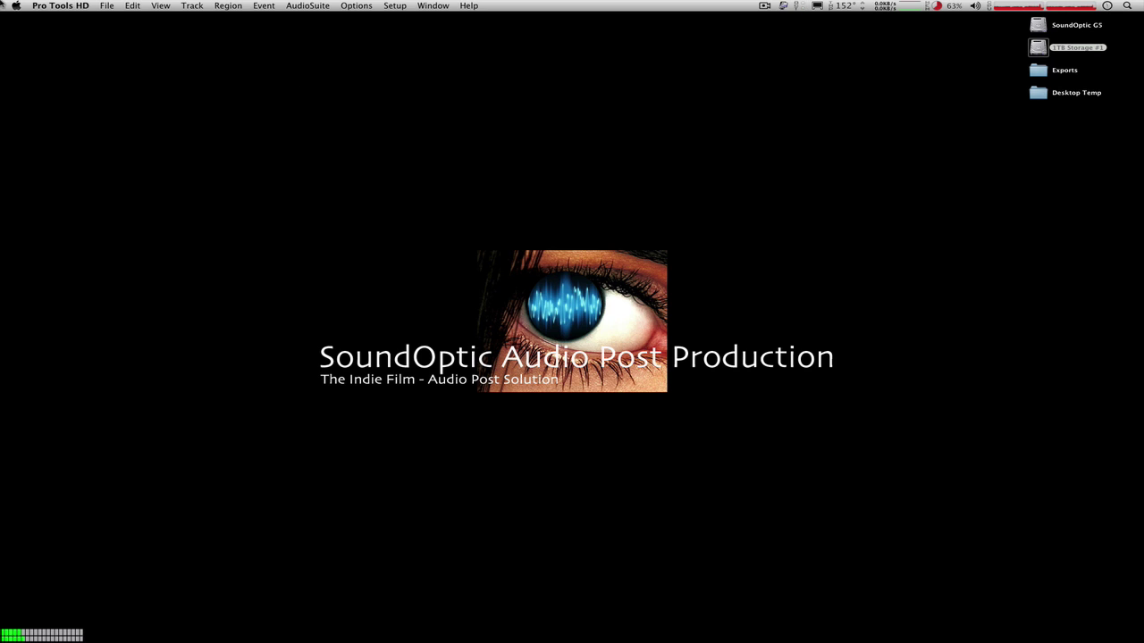
Reopen the MixTemplate.ptf session from File > Open Session.
click(104, 6)
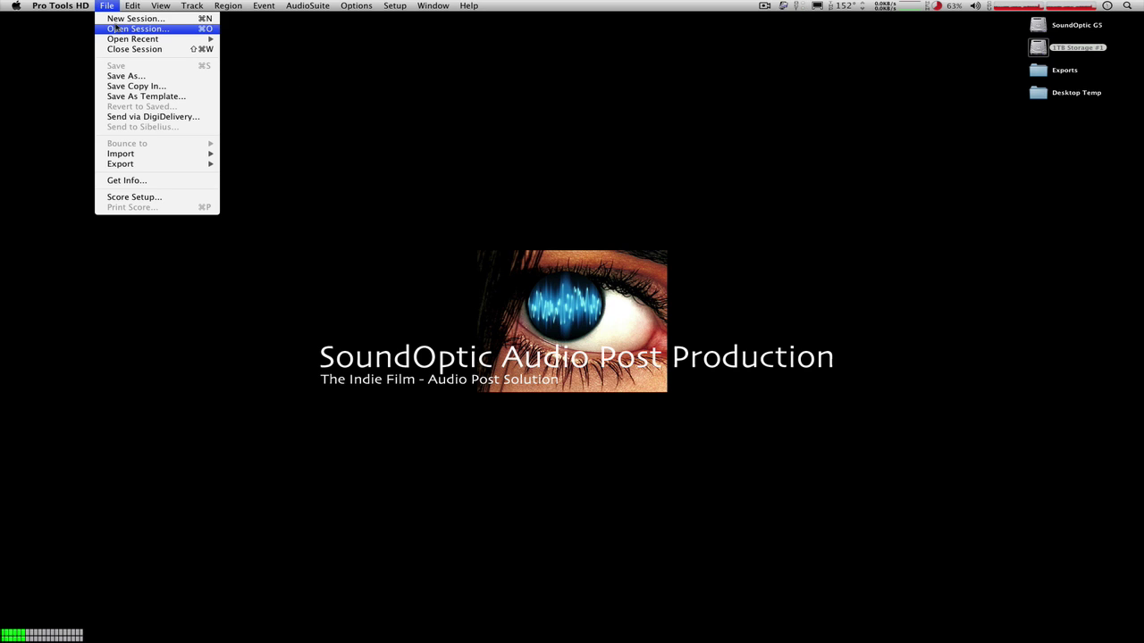
click(114, 29)
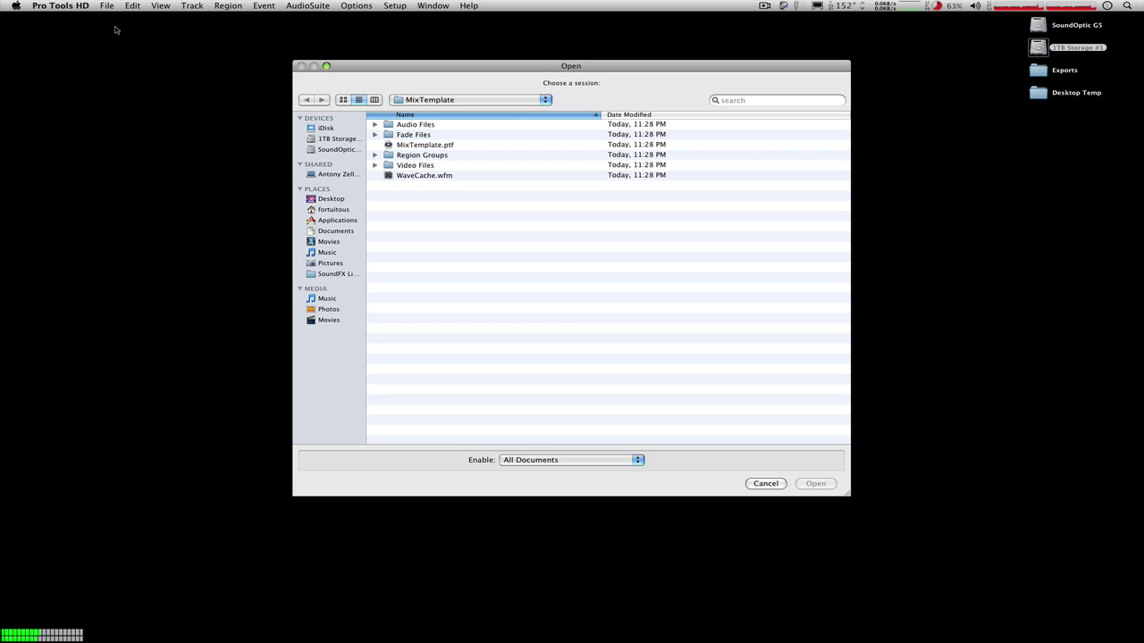
click(447, 100)
click(451, 79)
double_click(446, 146)
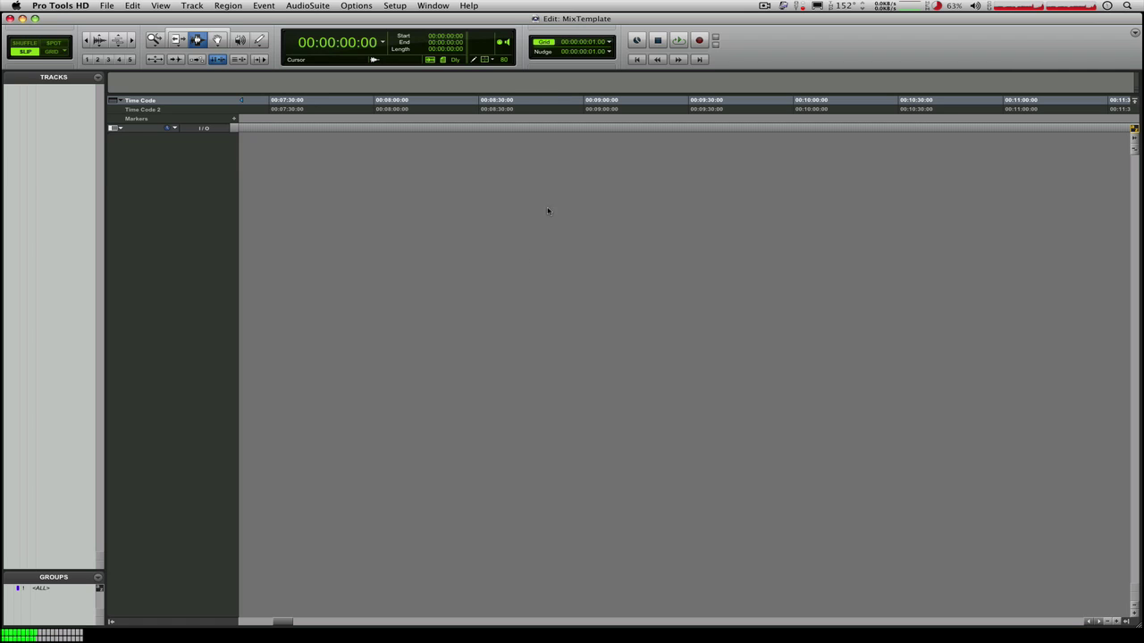
click(388, 5)
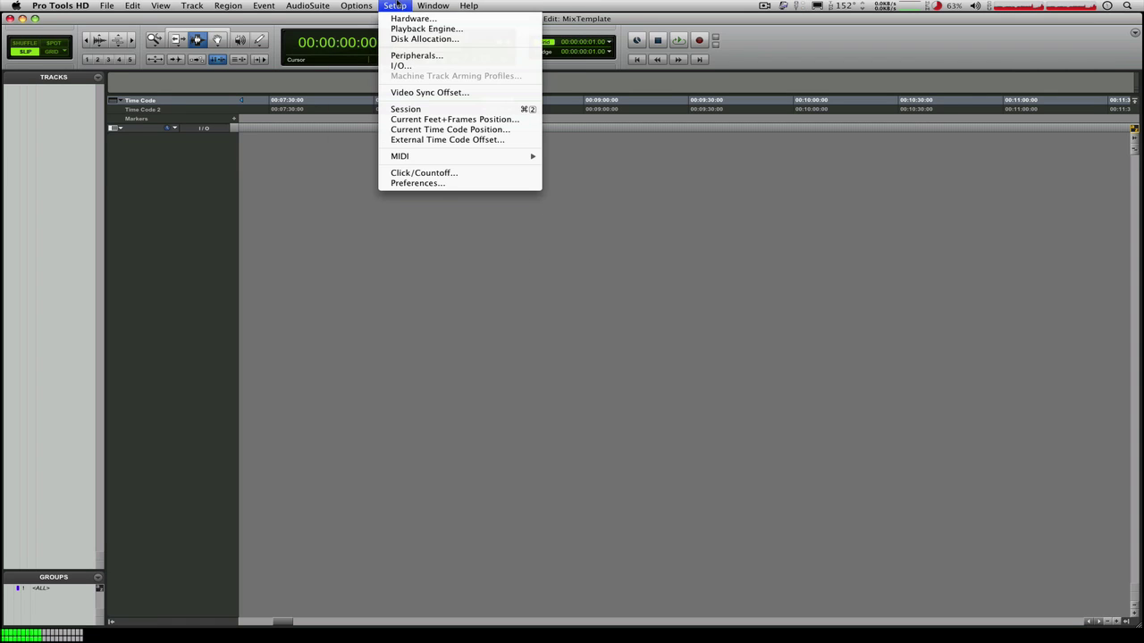
click(419, 66)
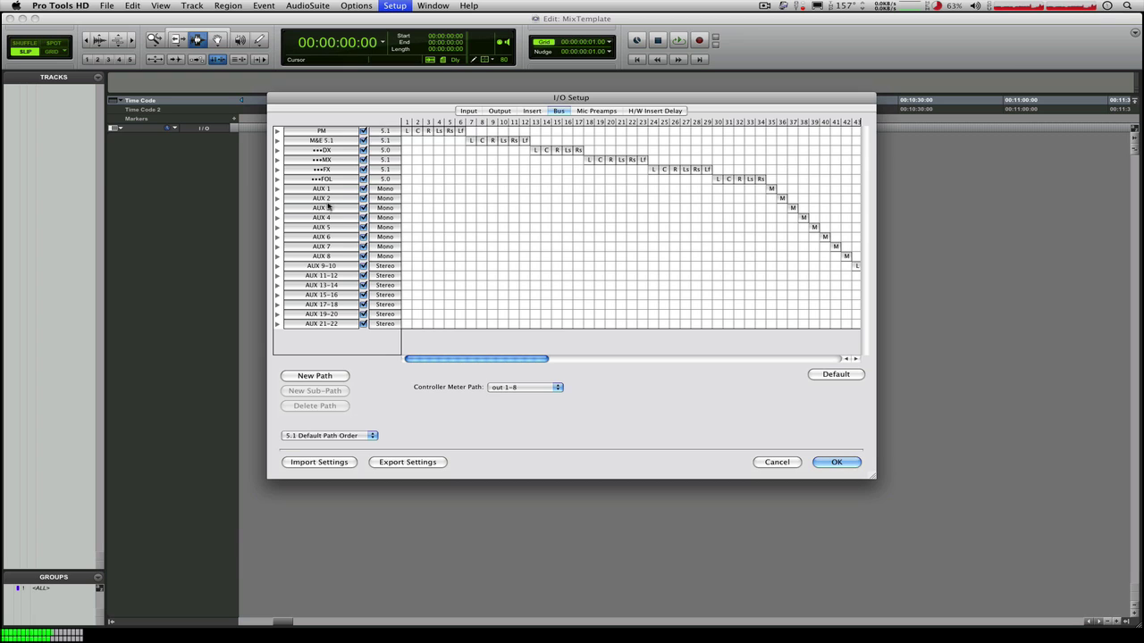
click(277, 132)
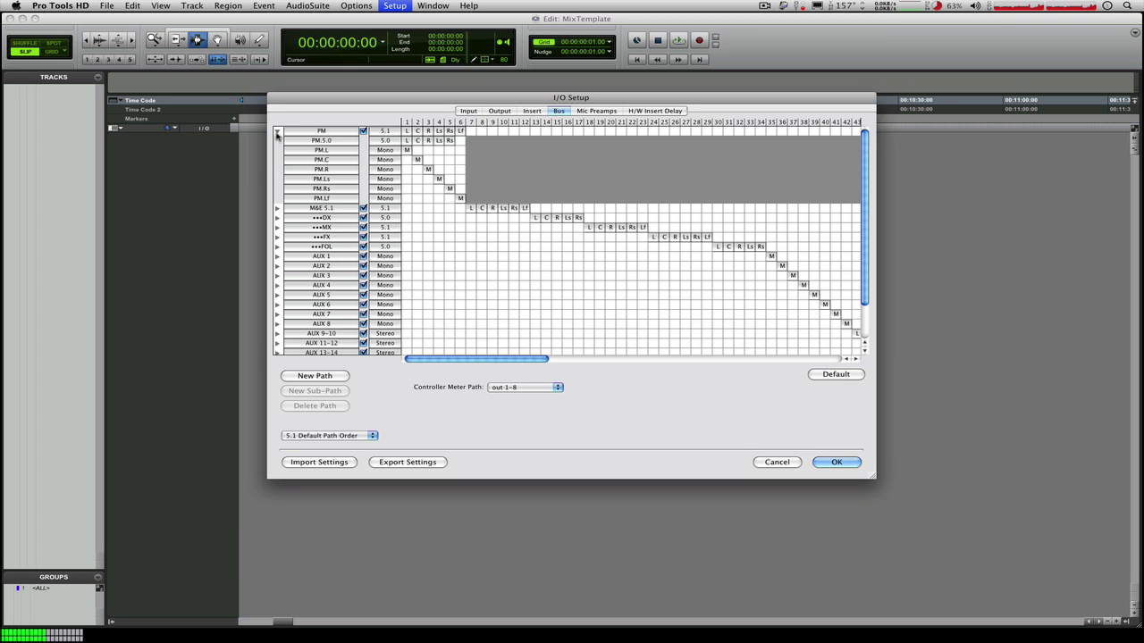
click(277, 131)
click(277, 140)
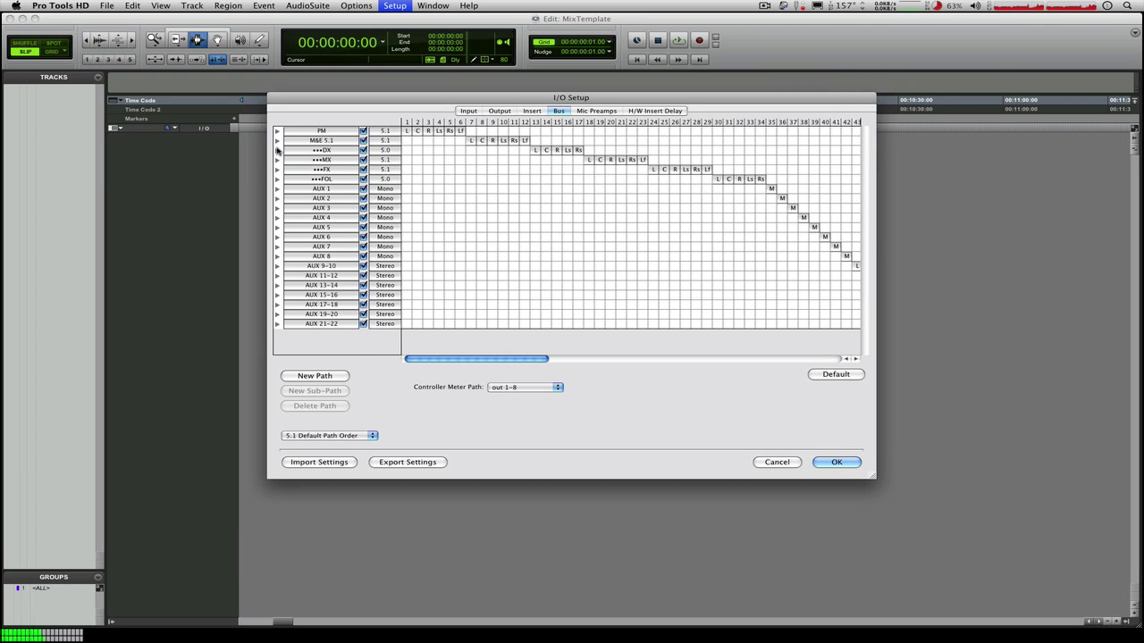
click(277, 150)
click(845, 464)
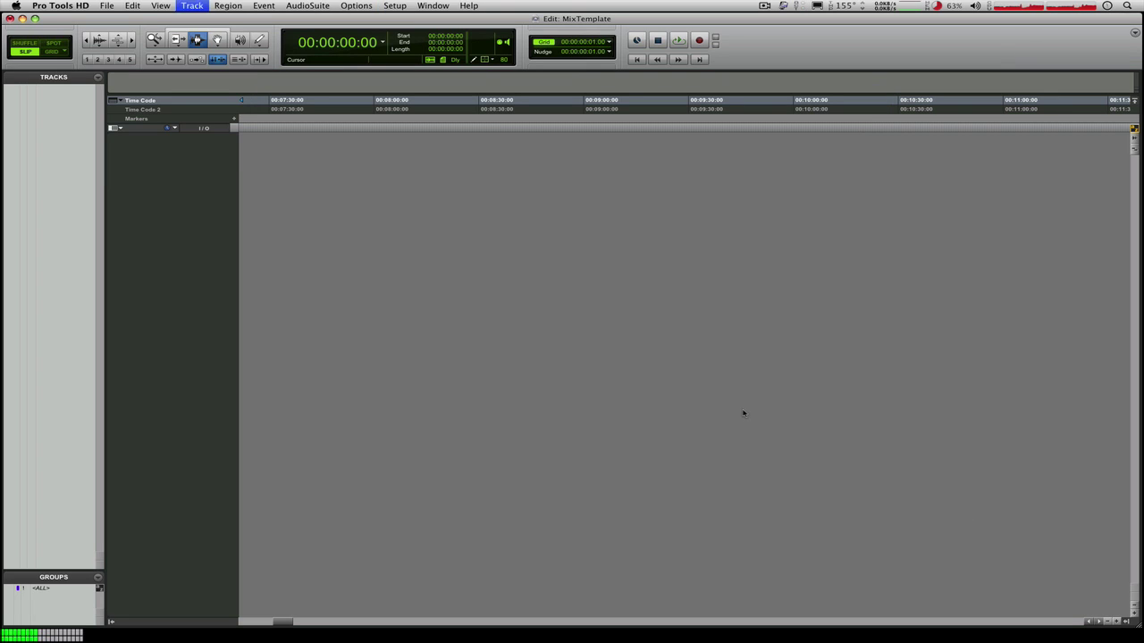
Add ten new mono audio tracks to the session.
key(super+shift+n)
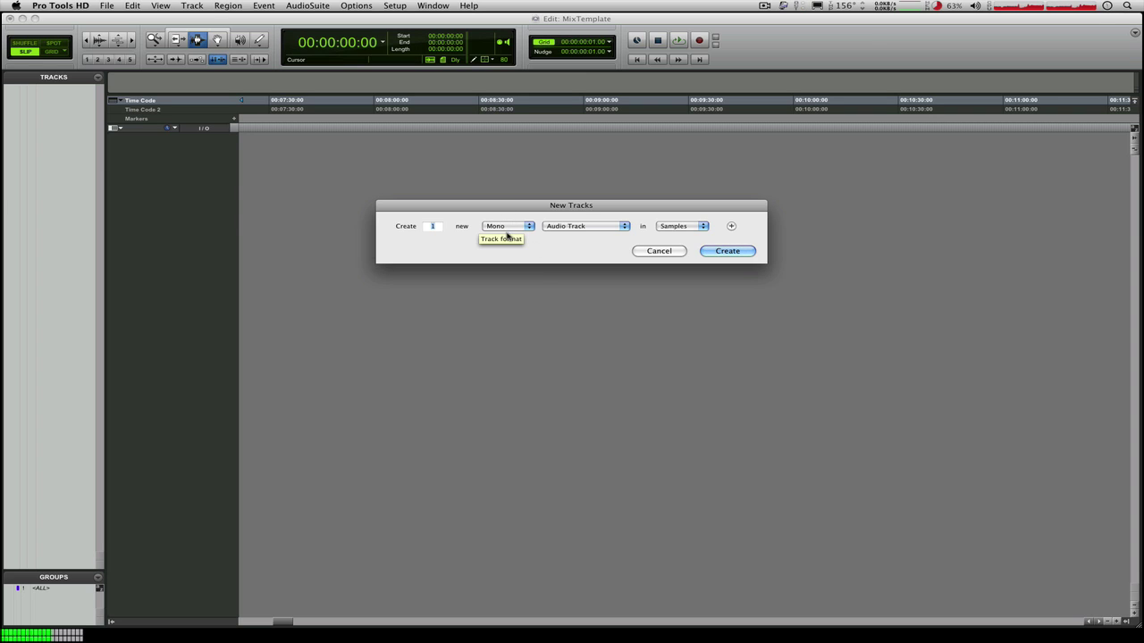
click(503, 230)
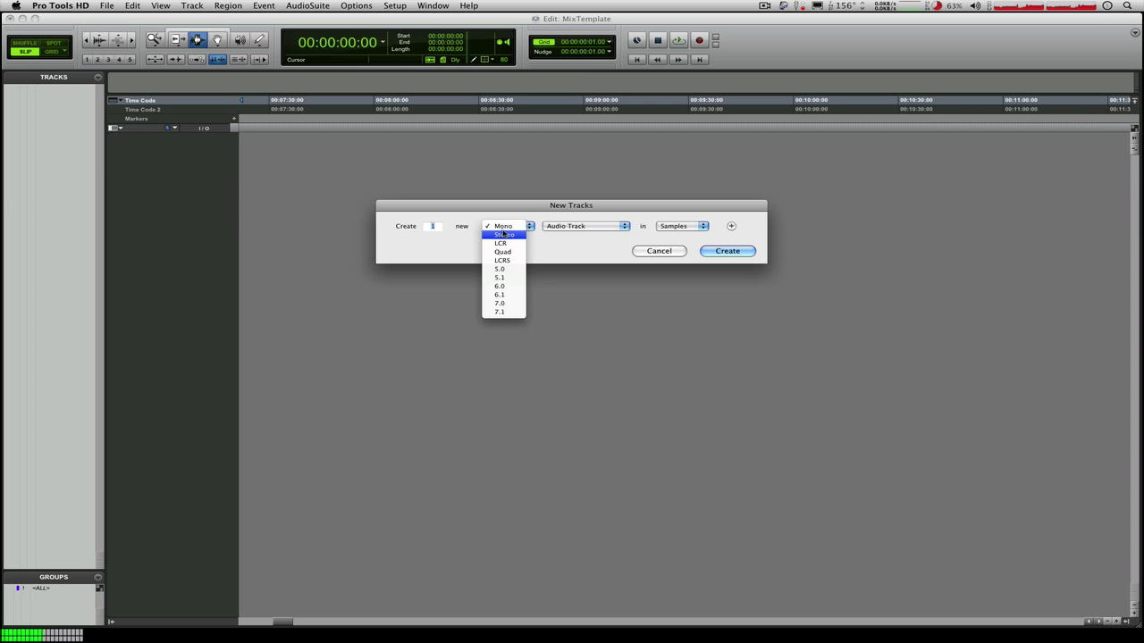
click(546, 249)
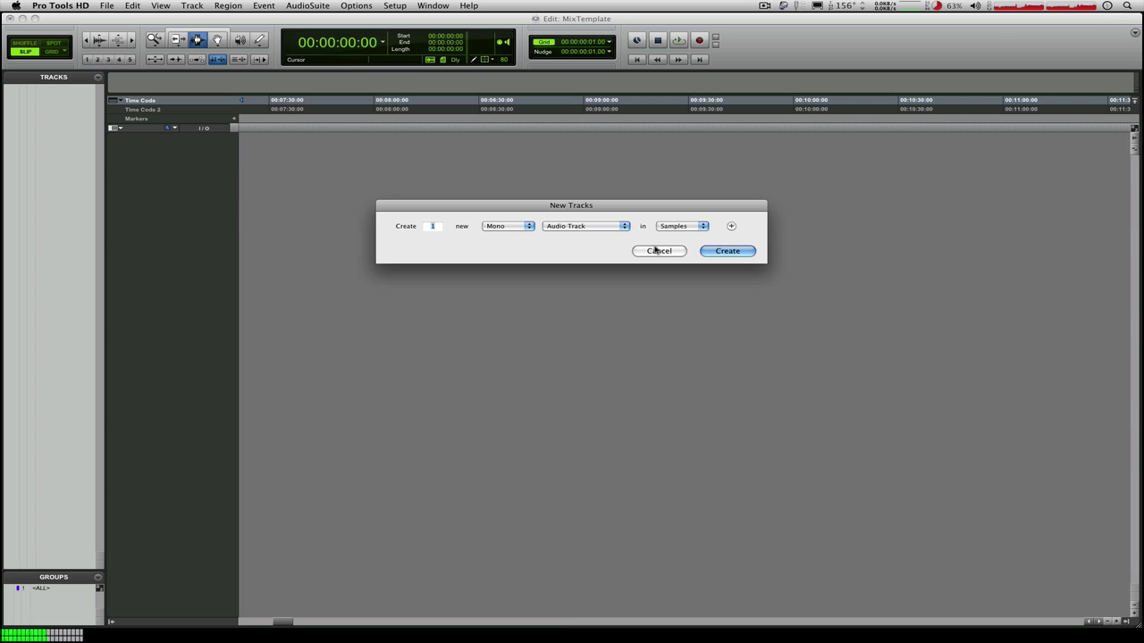
text(10)
click(722, 252)
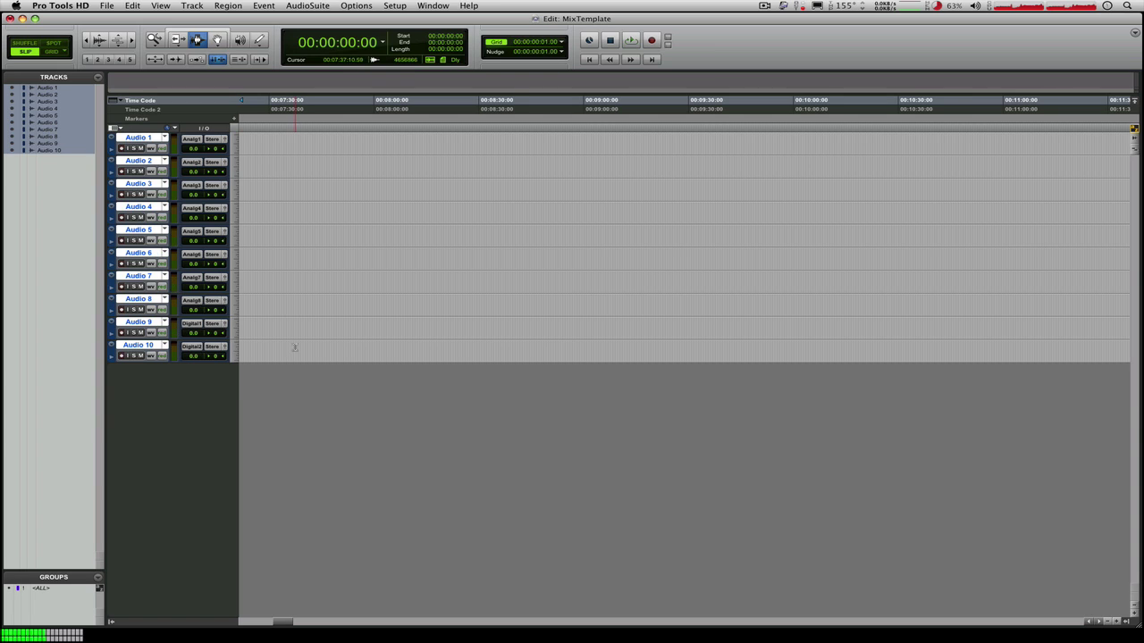
Rename the first three tracks K, Sn and Hat, and show the Mix window.
double_click(141, 138)
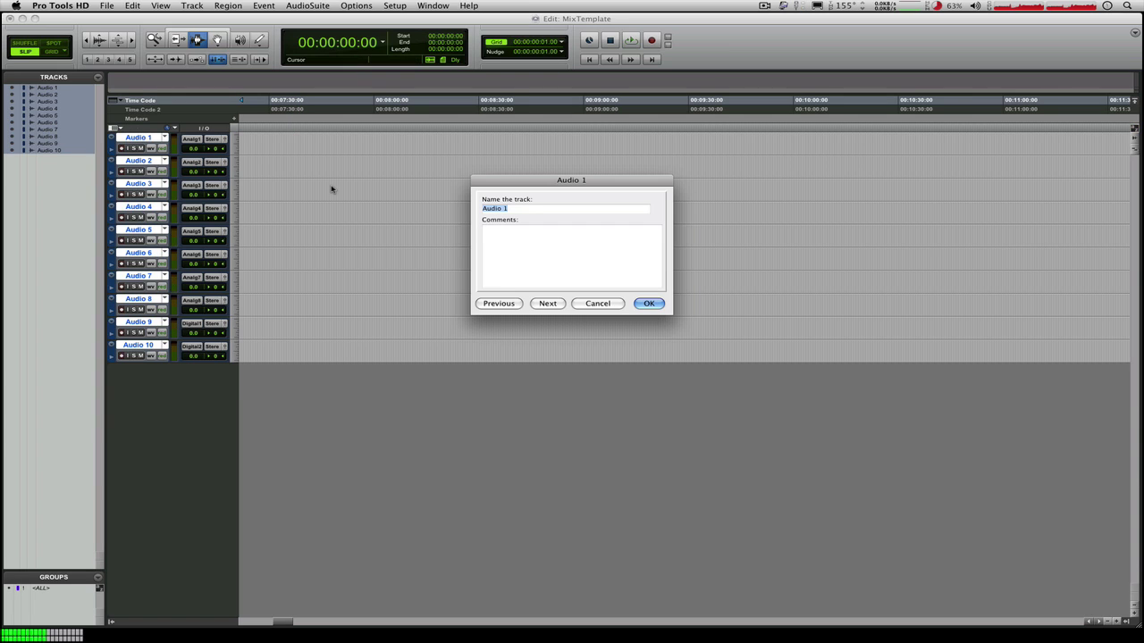
text(K)
key(super+Right)
text(Sn)
key(super+Right)
text(Hat)
key(Return)
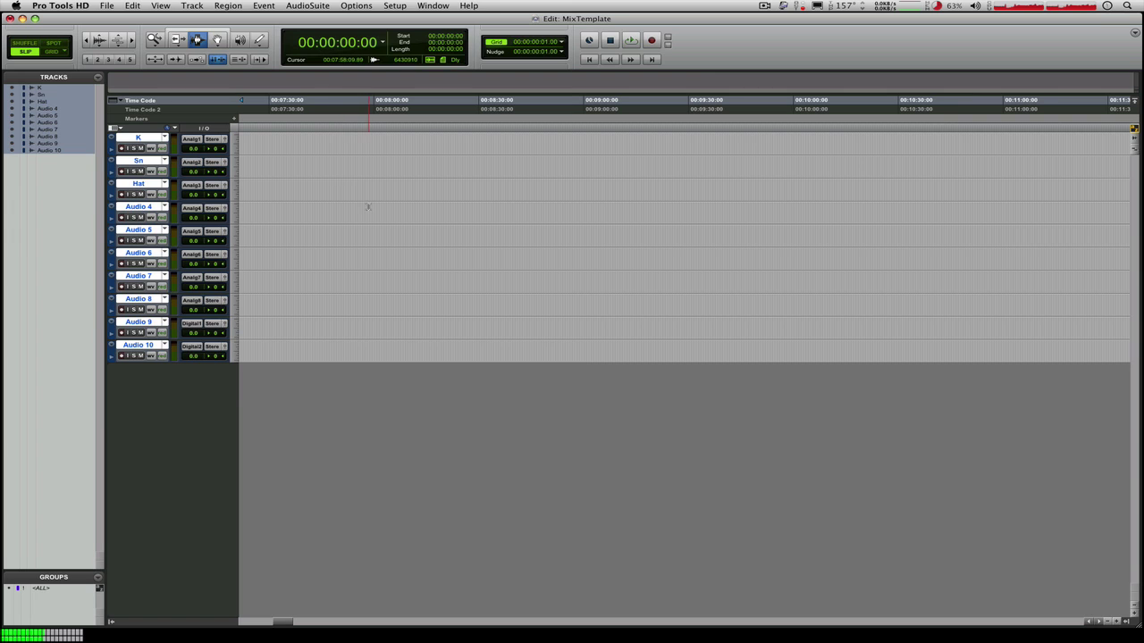
key(super+equal)
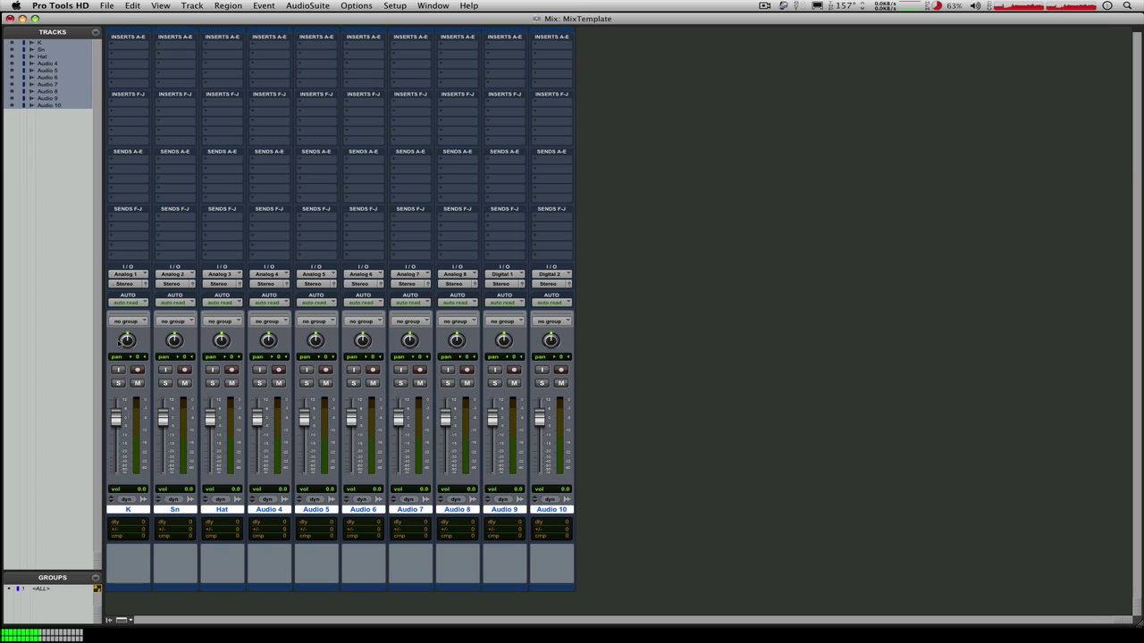
Route all tracks' outputs to 7-8, check Audio 9's input, and select all ten tracks.
click(123, 284)
mouse_move(143, 285)
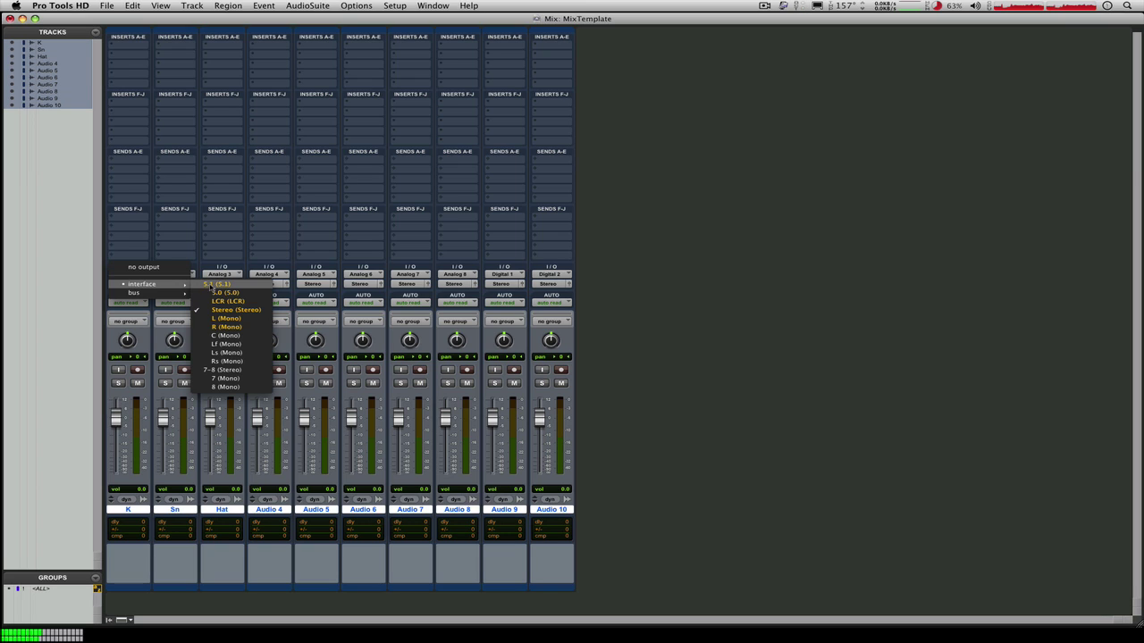
key(Escape)
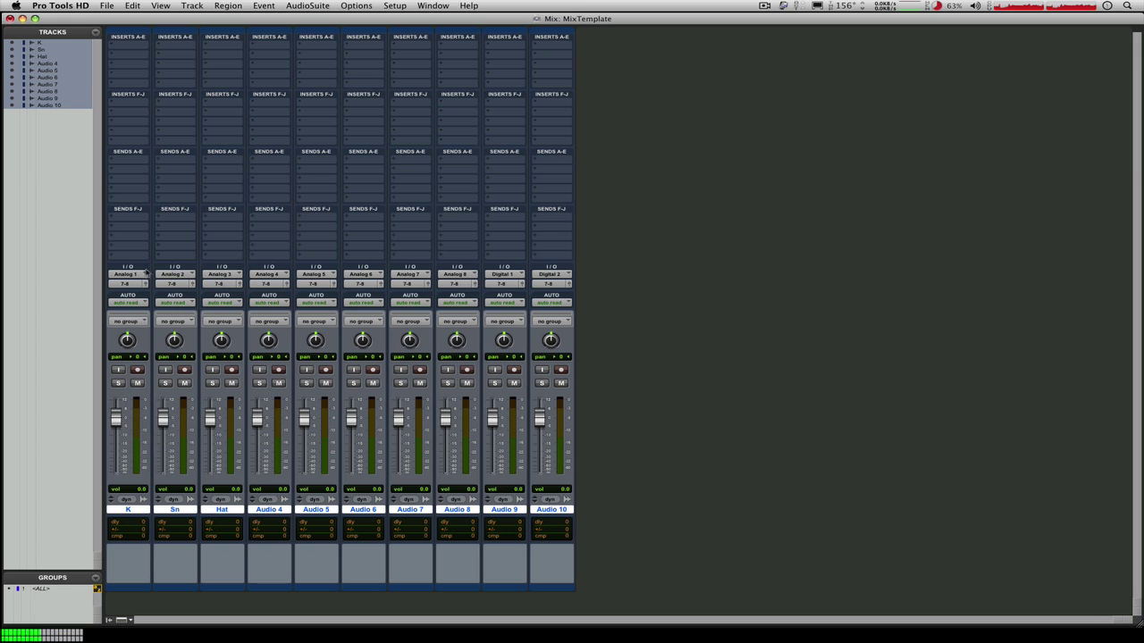
click(511, 275)
click(731, 314)
super+click(129, 509)
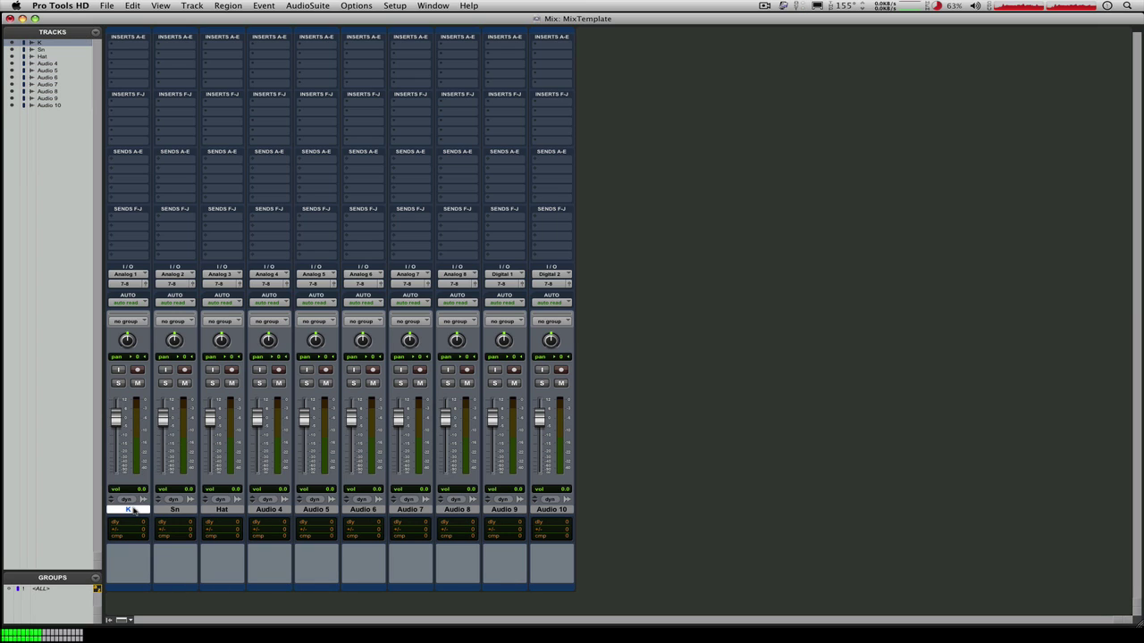
shift+click(553, 509)
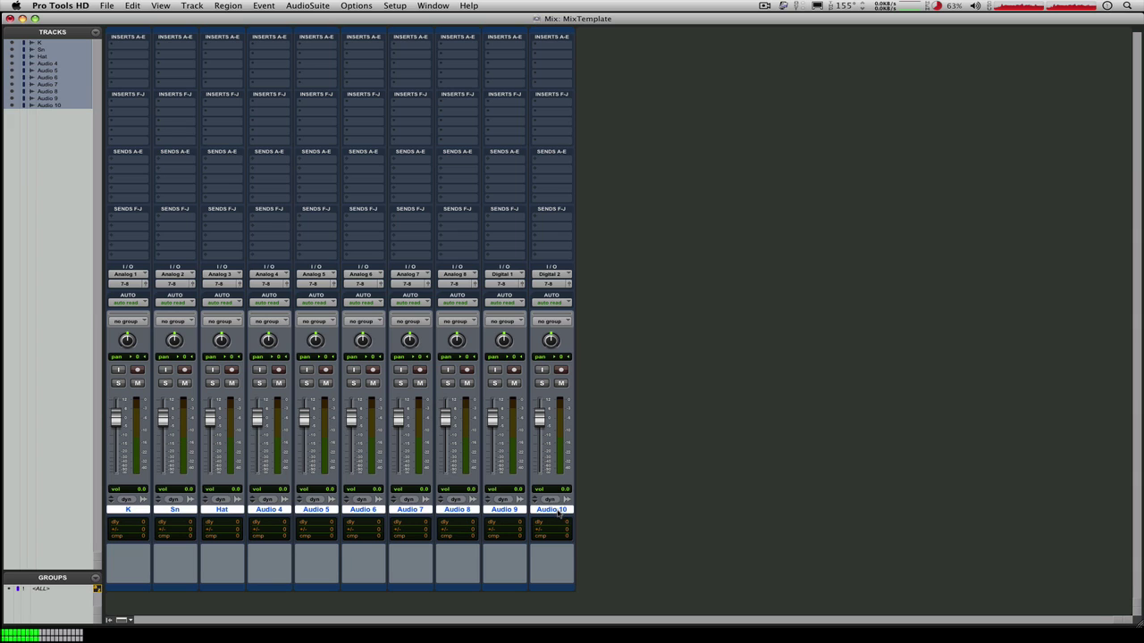
Colour all ten tracks bright green and pan Audio 7 hard left, Audio 8 hard right.
double_click(558, 588)
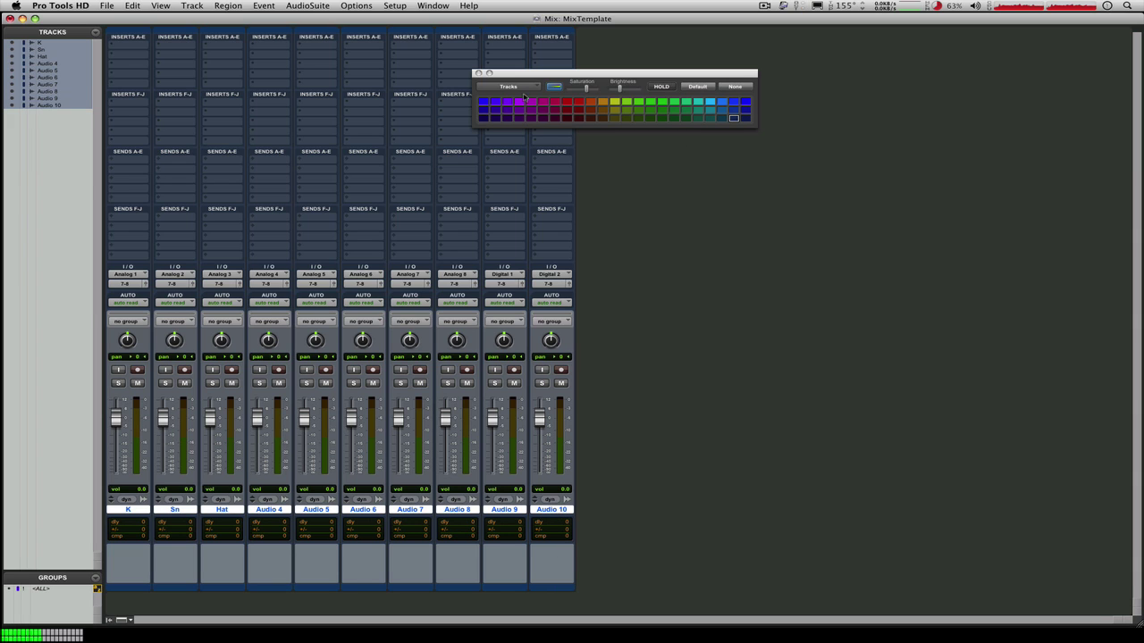
click(528, 100)
click(552, 107)
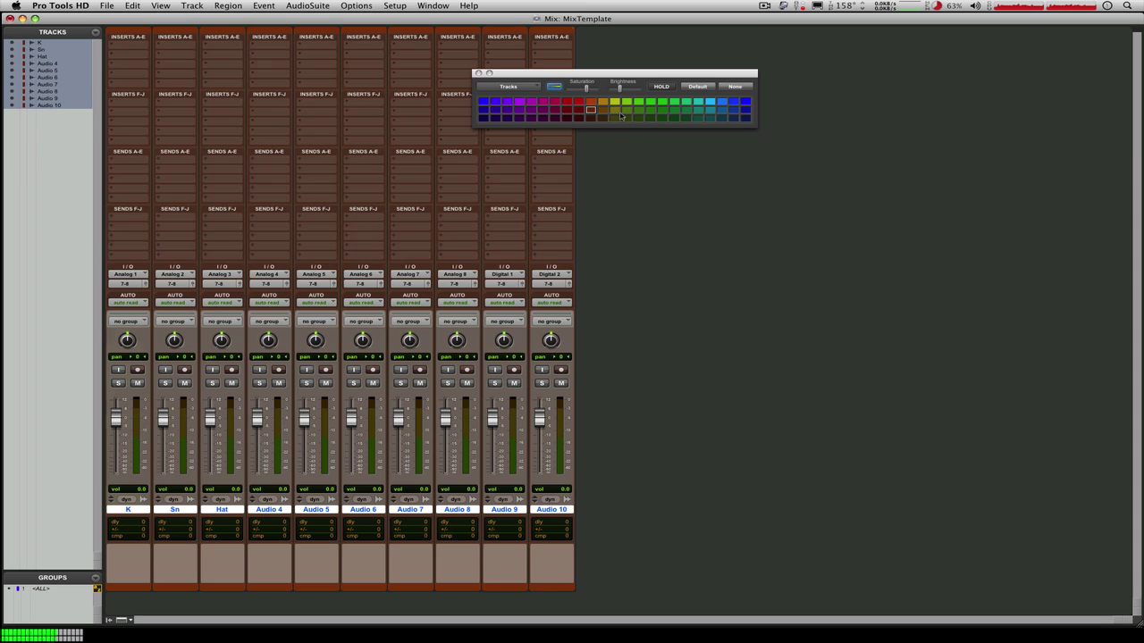
click(614, 110)
click(658, 115)
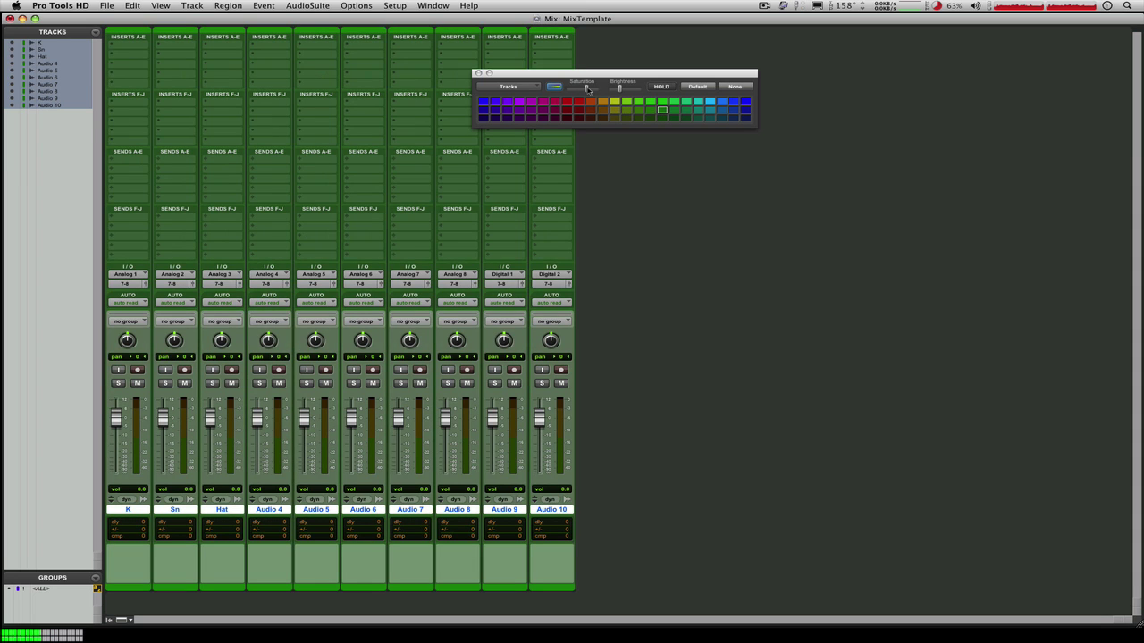
drag(619, 88, 619, 93)
click(478, 73)
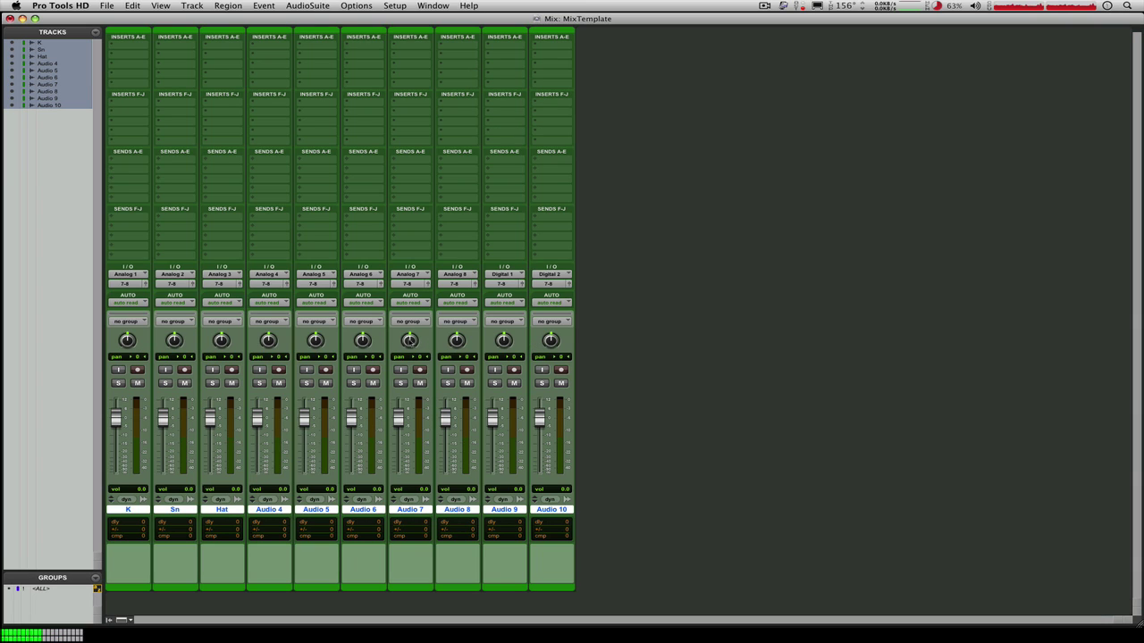
drag(409, 341, 414, 416)
mouse_move(457, 340)
mouse_down()
mouse_move(503, 341)
mouse_move(556, 293)
mouse_up()
In the Edit window, set all tracks to the same larger height.
key(super+equal)
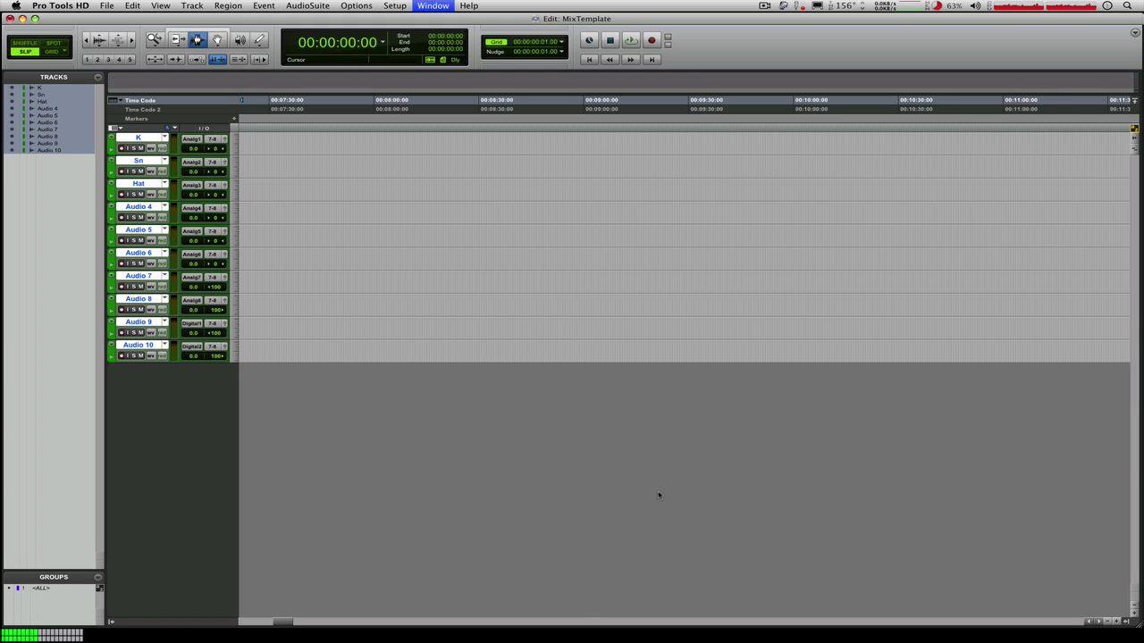
click(234, 240)
click(263, 249)
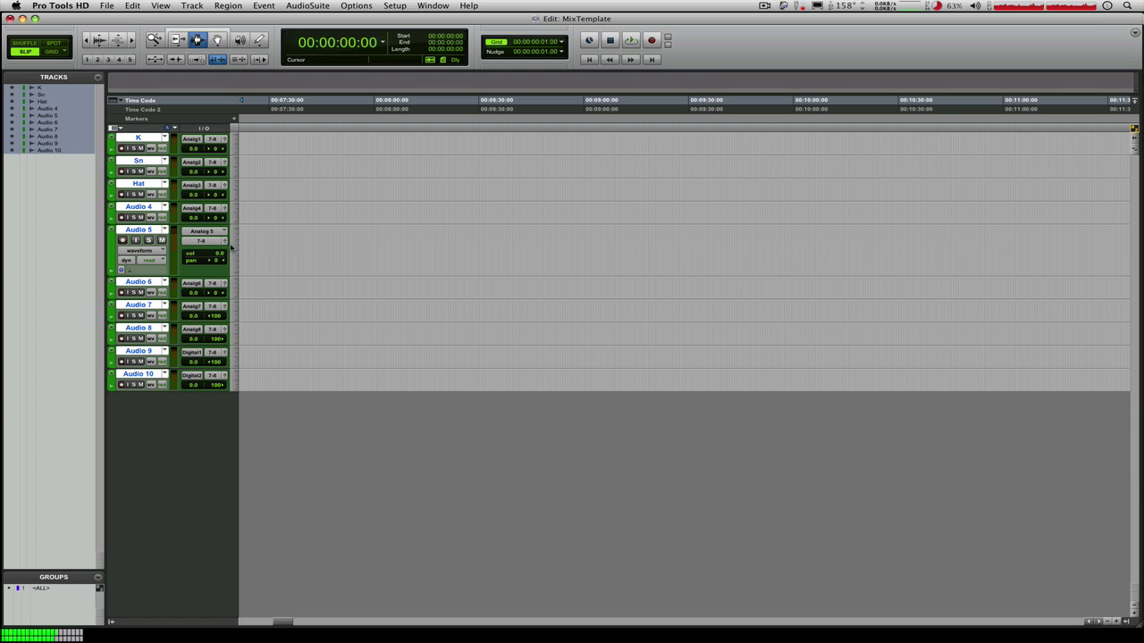
click(231, 247)
alt+click(264, 249)
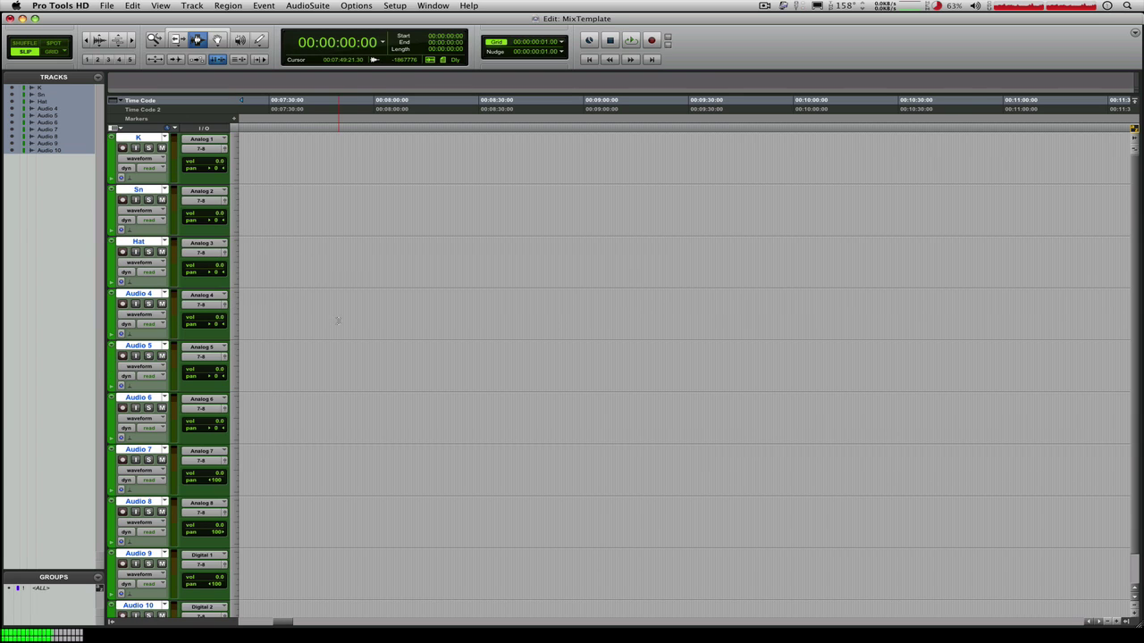
Check the Session setup window, then close the MixTemplate session.
key(super+2)
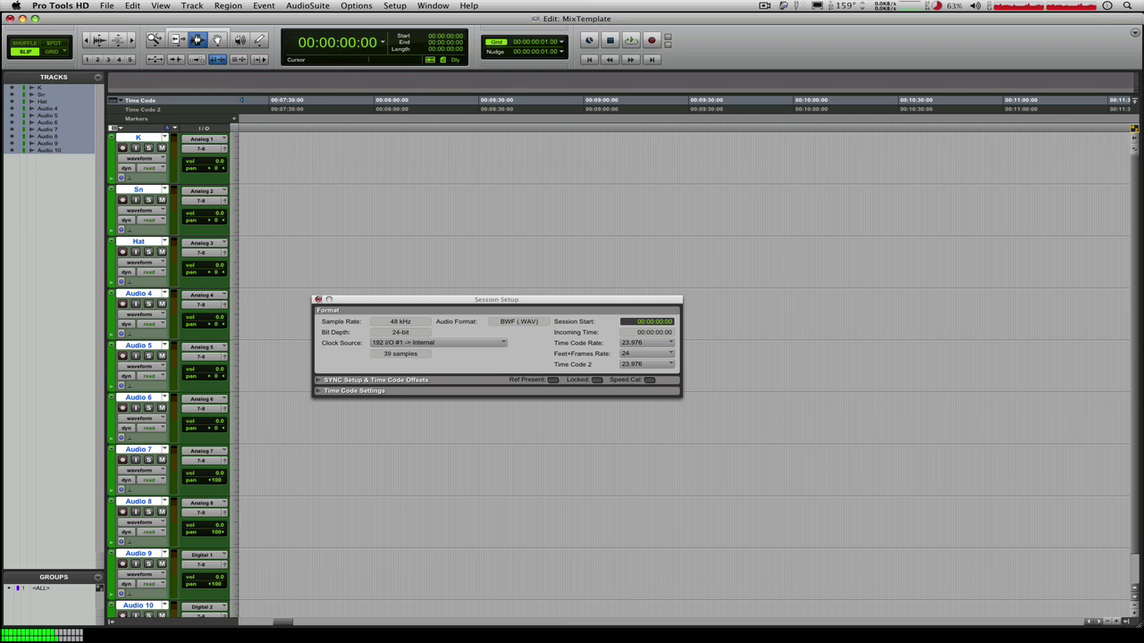
click(318, 300)
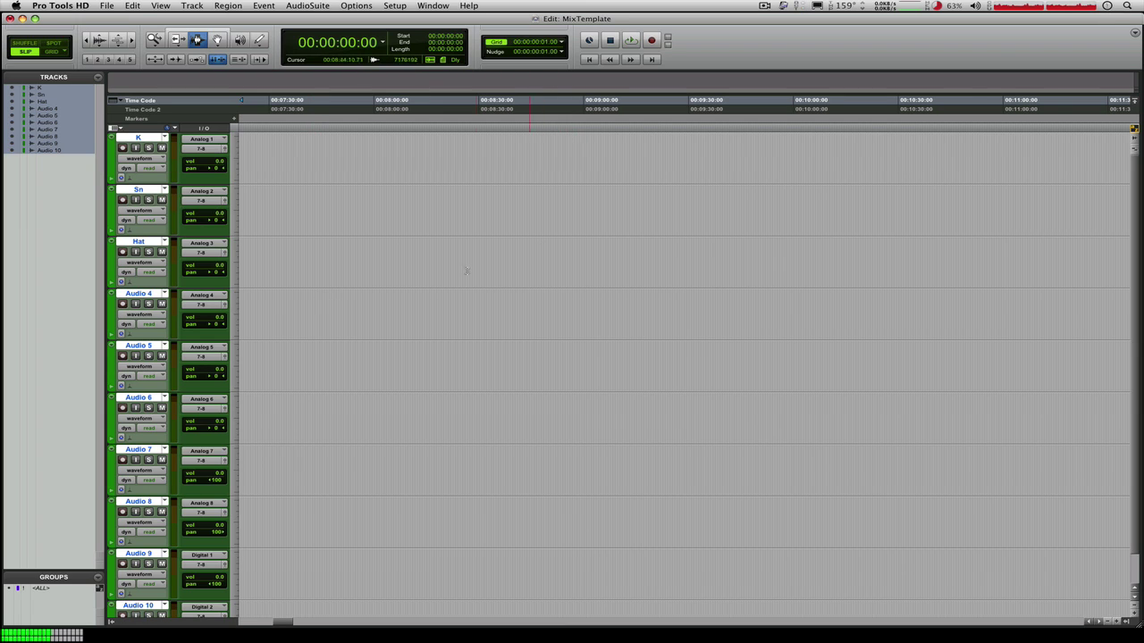
key(super+shift+w)
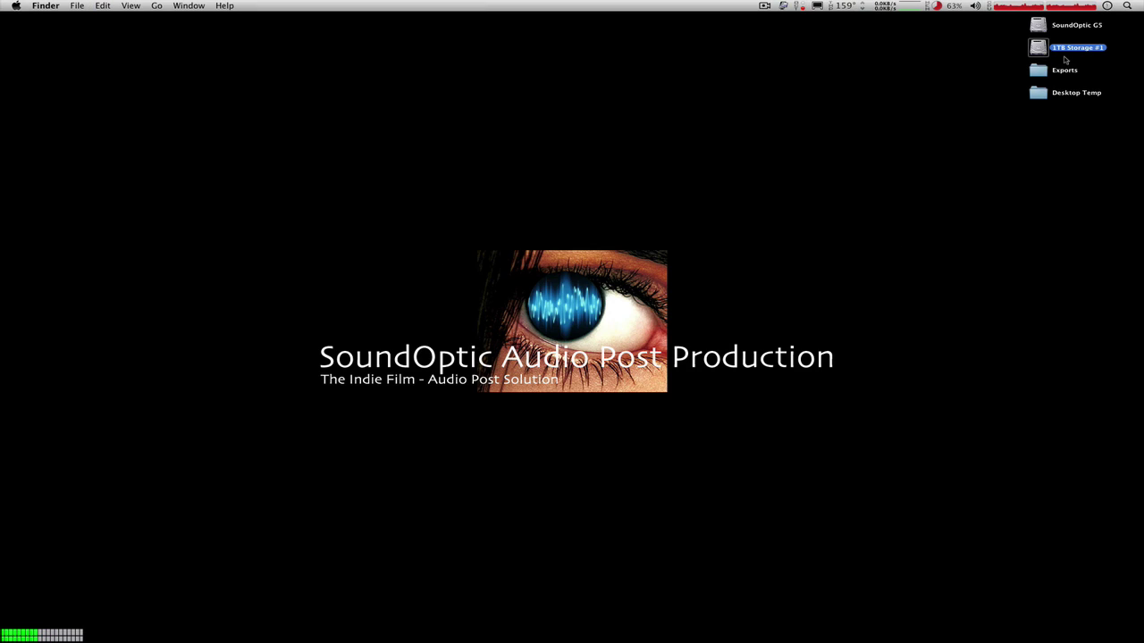
Open the tests folder on 1TB Storage #1 and expand MixTemplate to show its session file.
double_click(1037, 47)
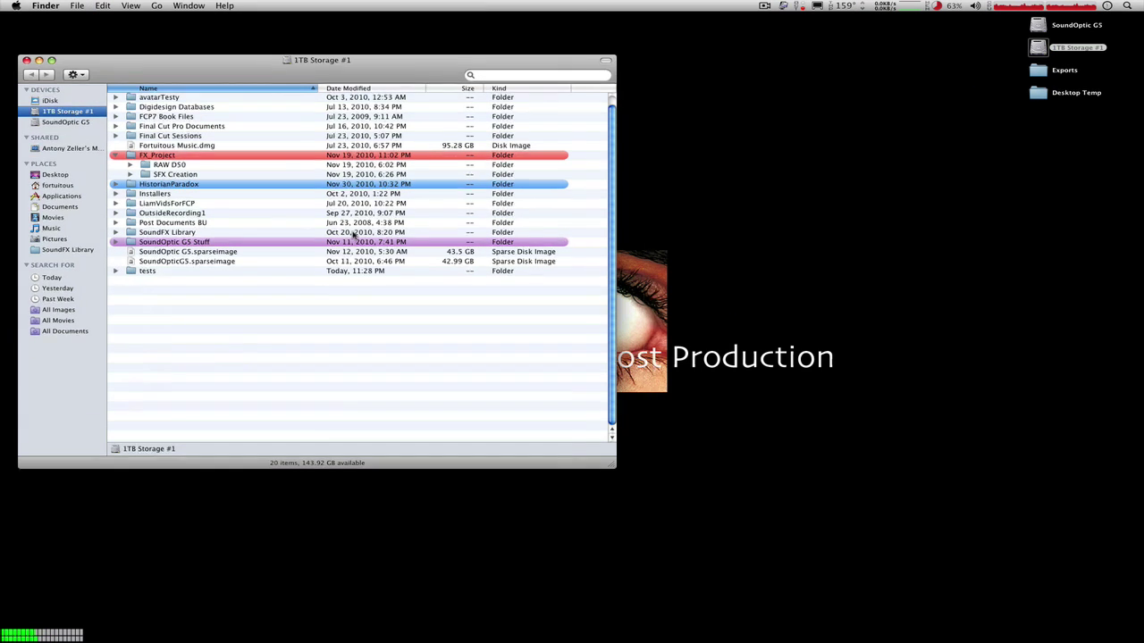
click(156, 271)
double_click(156, 271)
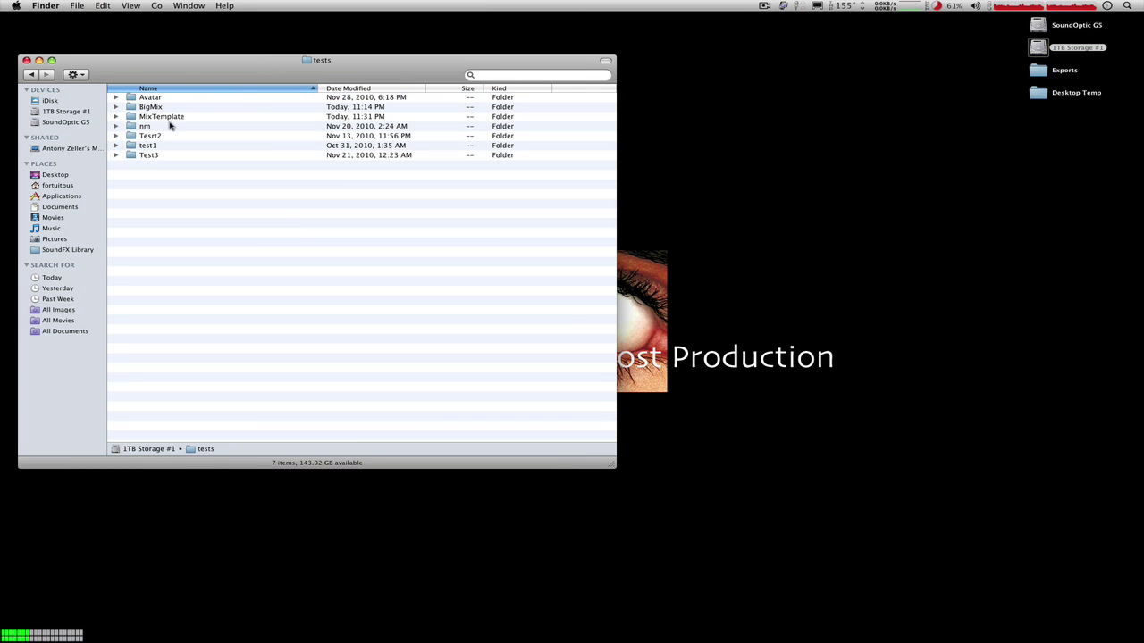
click(115, 117)
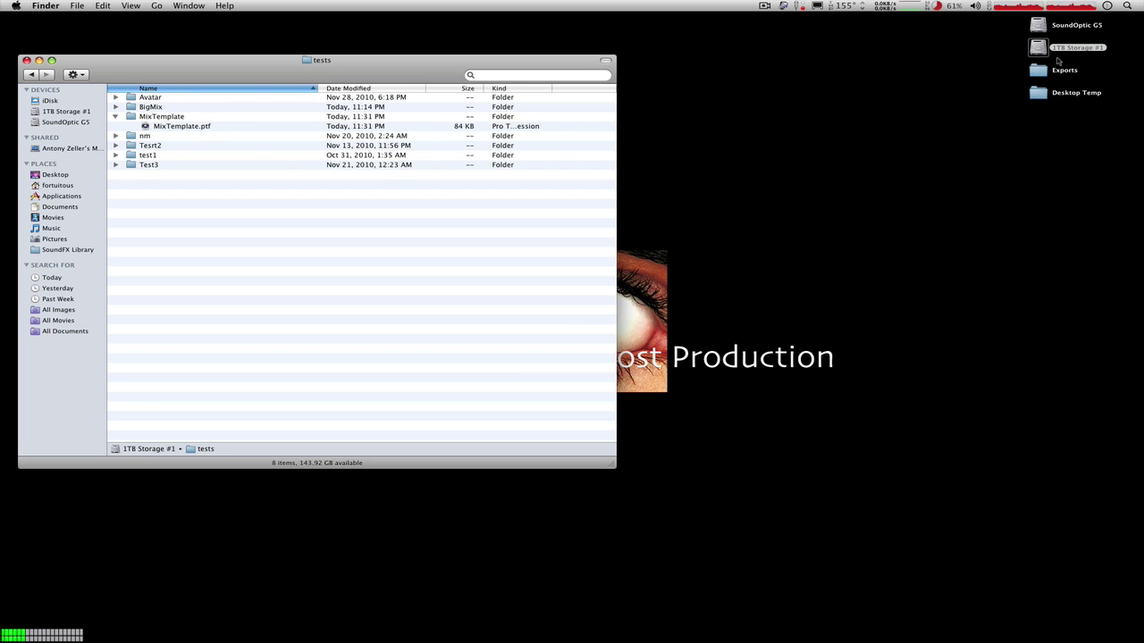
On SoundOptic G5, open Applications > Digidesign and expand Pro Tools to reveal Session Templates.
double_click(1038, 25)
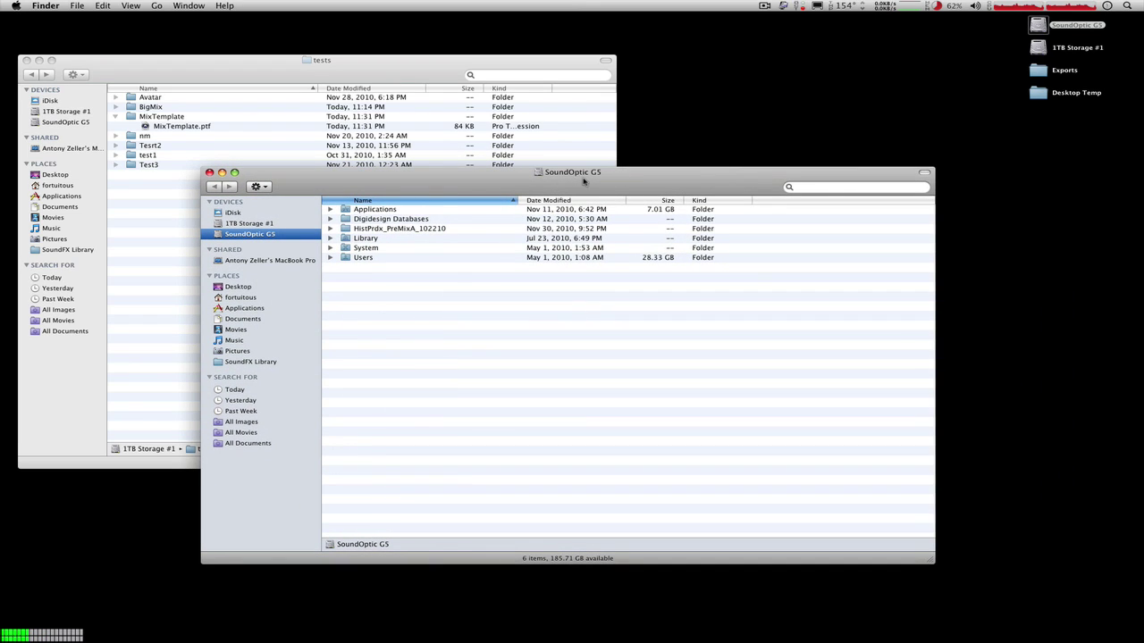
double_click(369, 209)
click(364, 242)
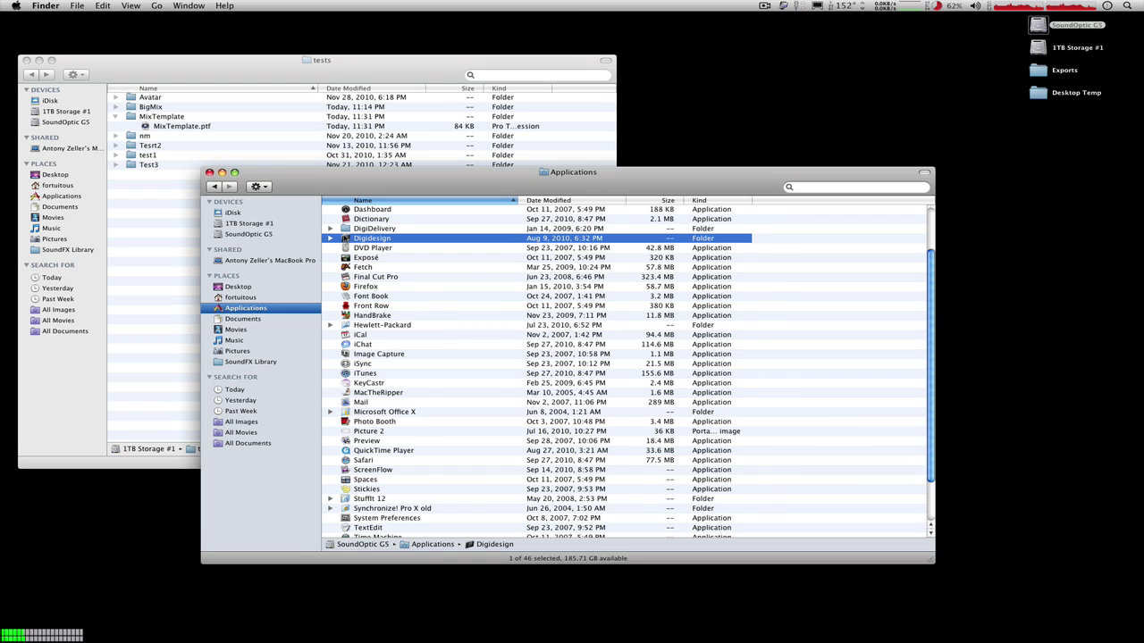
double_click(345, 238)
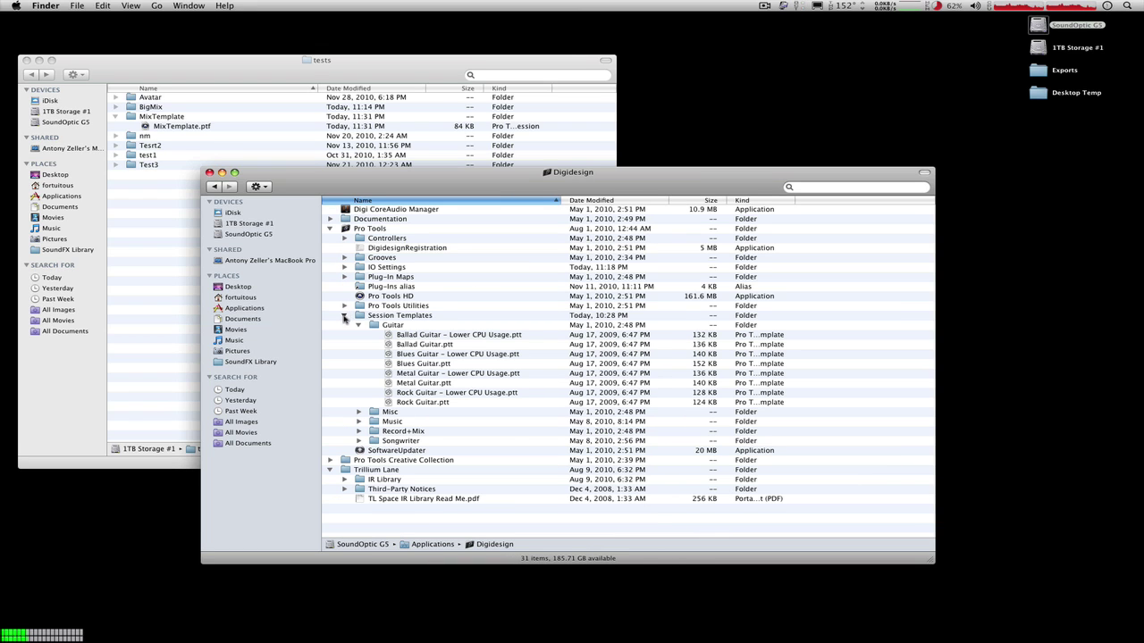
click(345, 317)
click(331, 229)
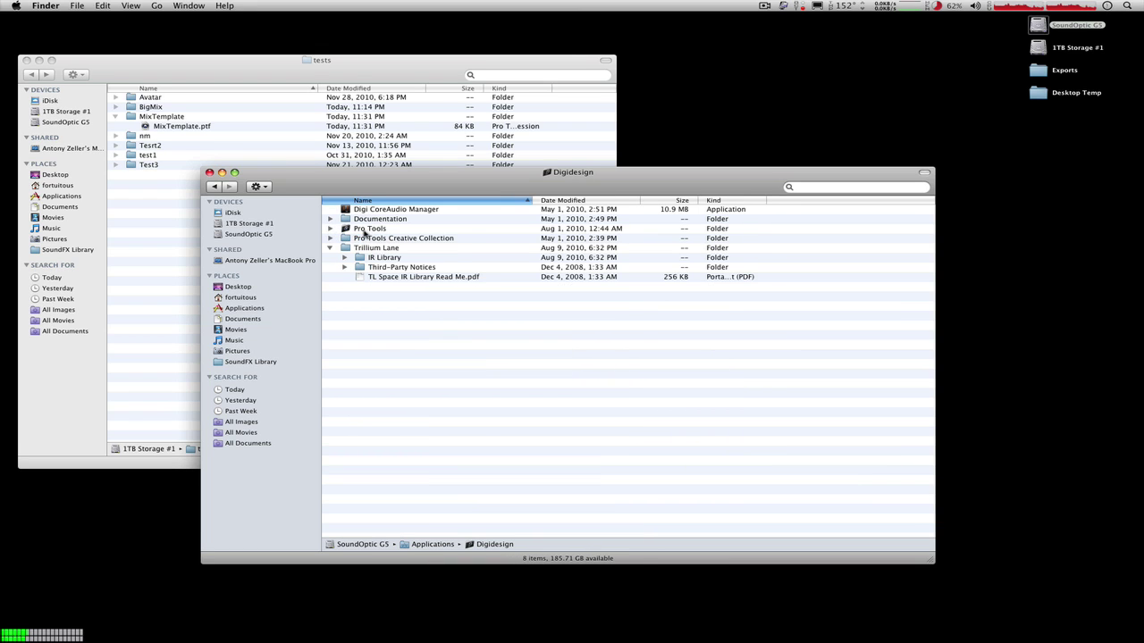
click(331, 229)
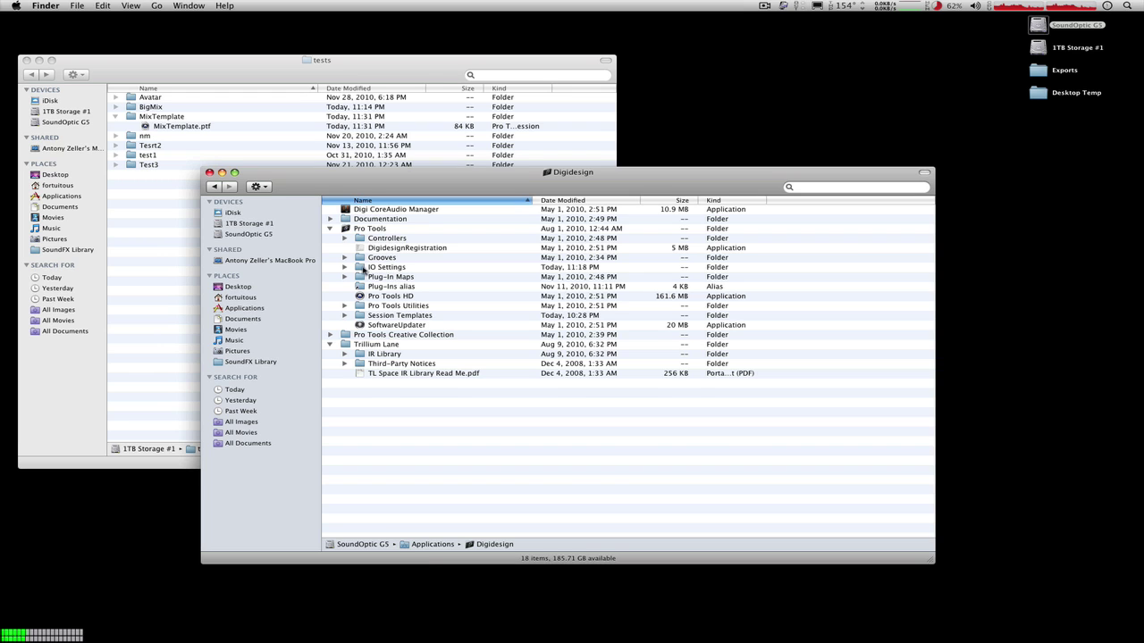
click(345, 268)
click(348, 319)
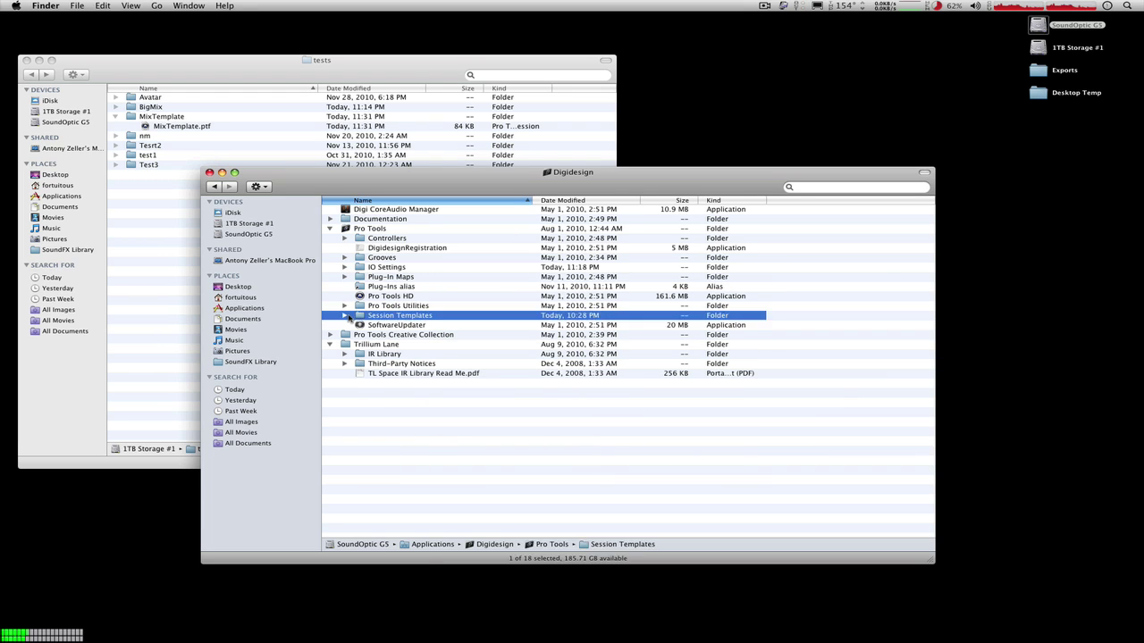
click(344, 318)
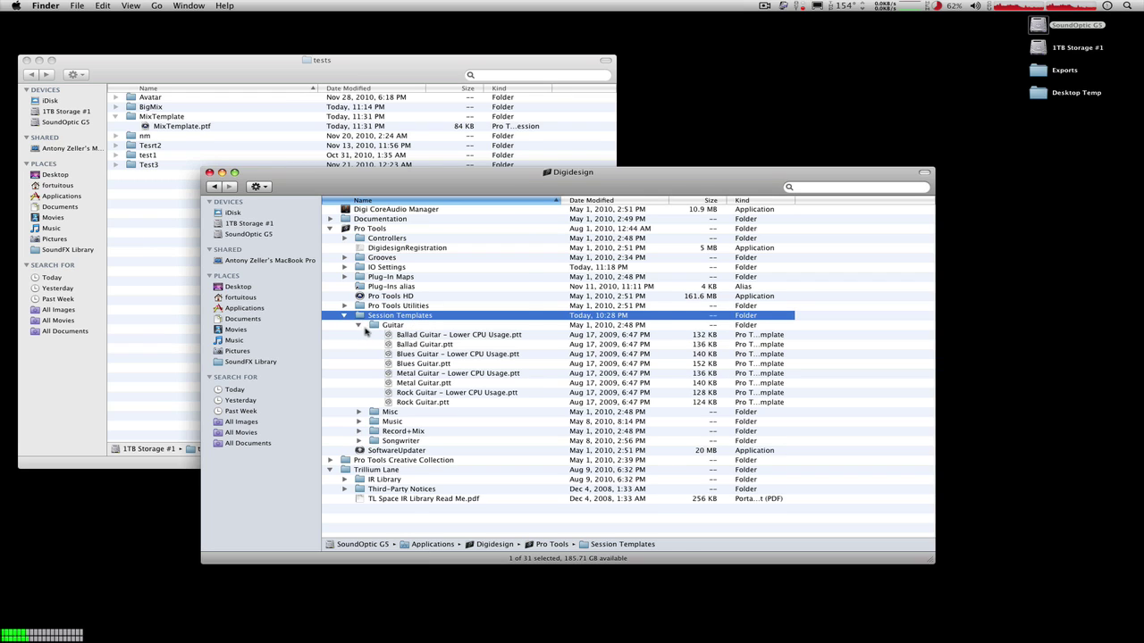
click(358, 326)
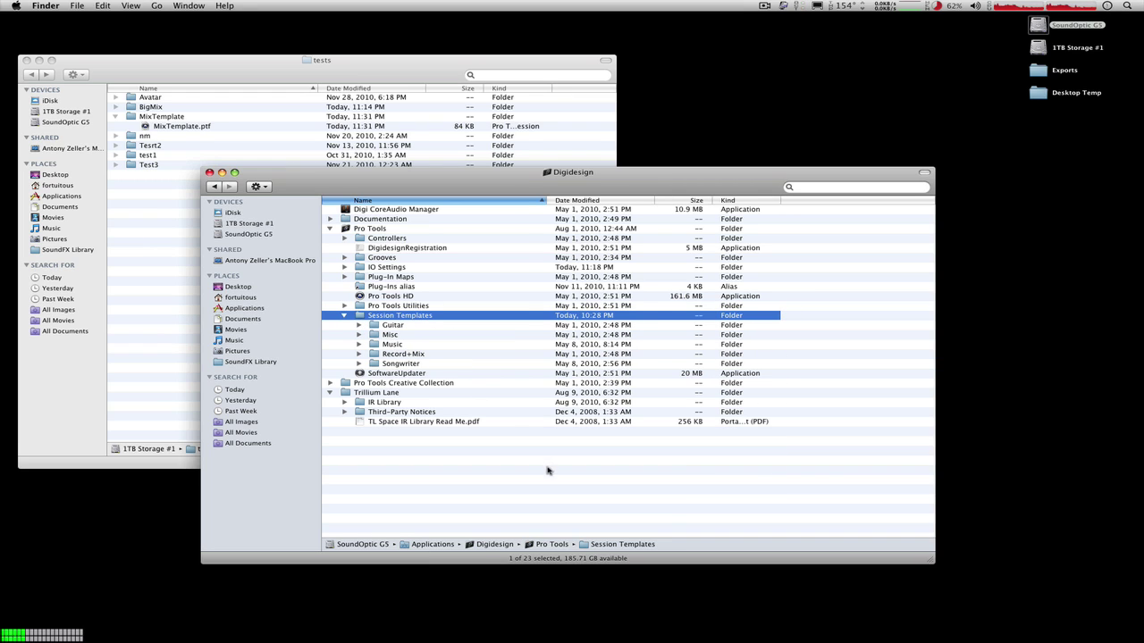
Create a new folder named Personal inside Session Templates.
click(513, 477)
double_click(412, 317)
key(super+shift+n)
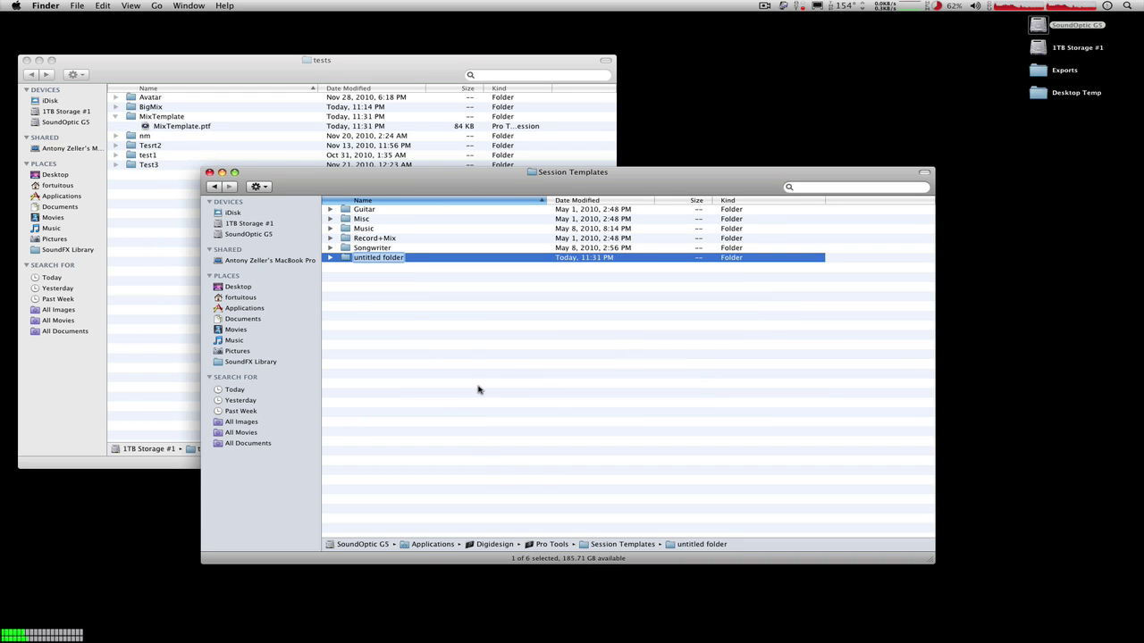
text(Pers)
text(onal)
key(Return)
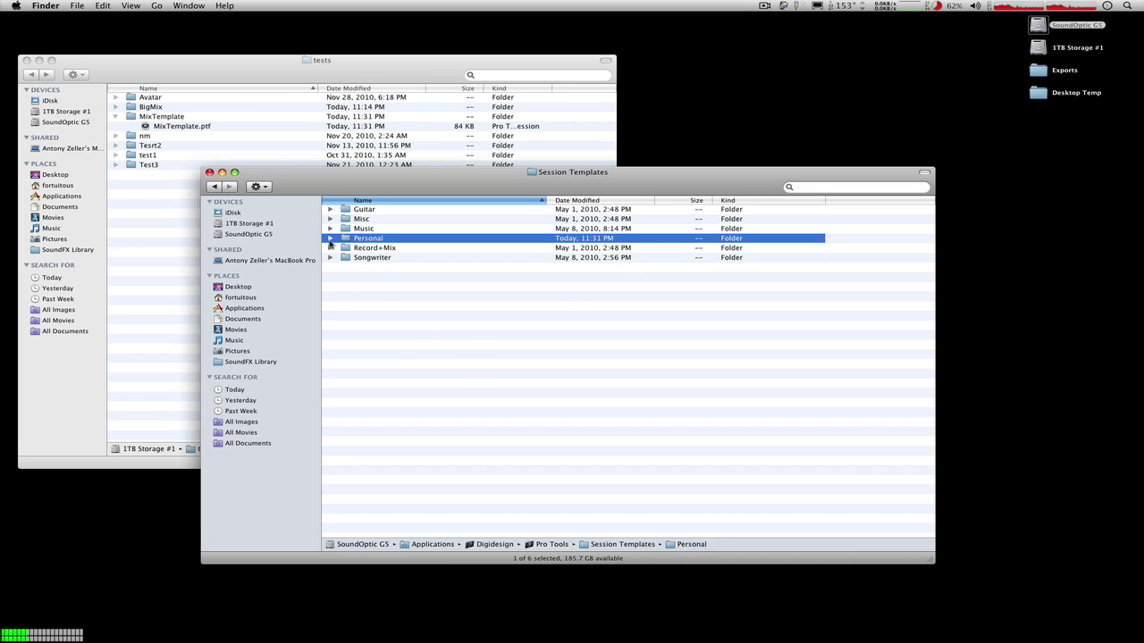
Copy MixTemplate.ptf from the tests folder into the Personal folder.
click(330, 238)
click(176, 126)
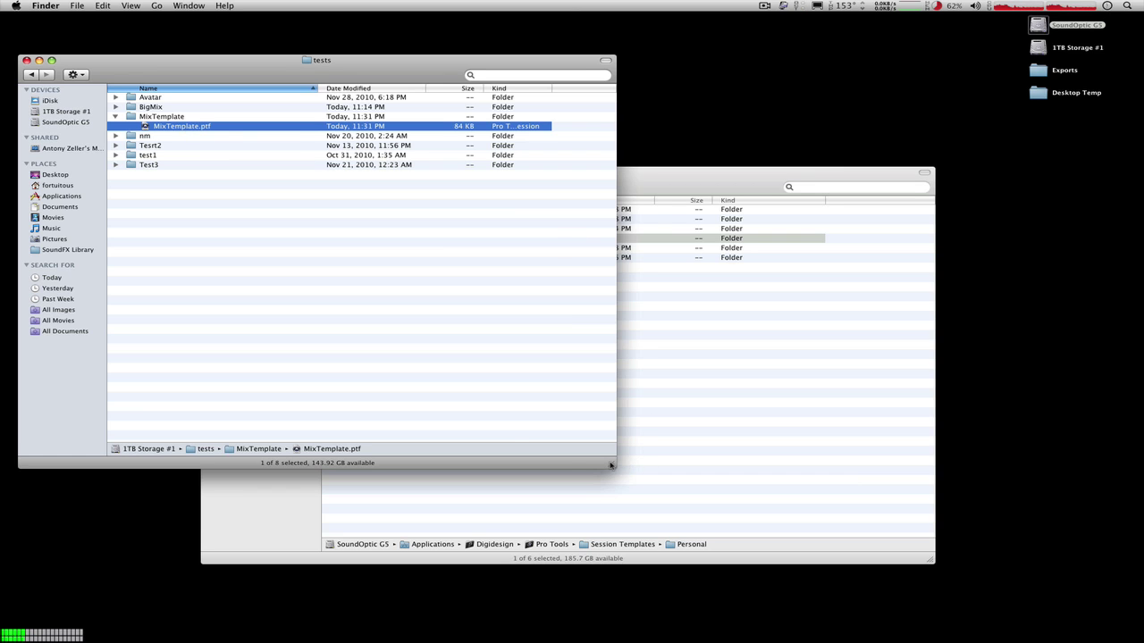
drag(611, 465, 427, 387)
mouse_move(183, 126)
mouse_down()
mouse_move(567, 418)
mouse_move(375, 243)
mouse_up()
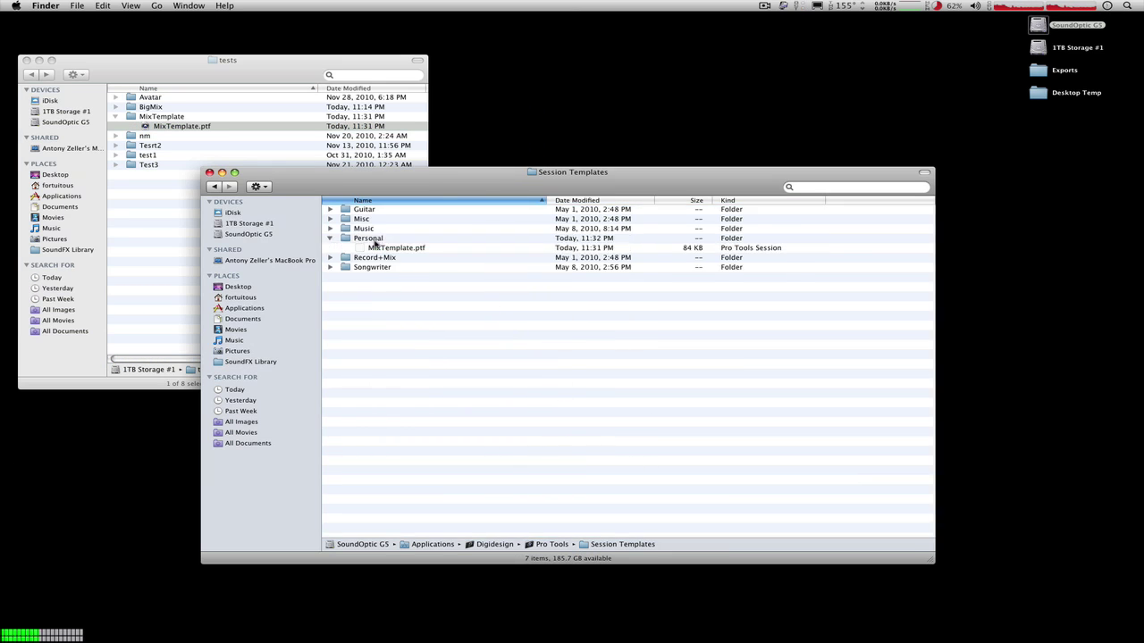
Browse the Music example templates and open the copied MixTemplate.ptf.
click(330, 228)
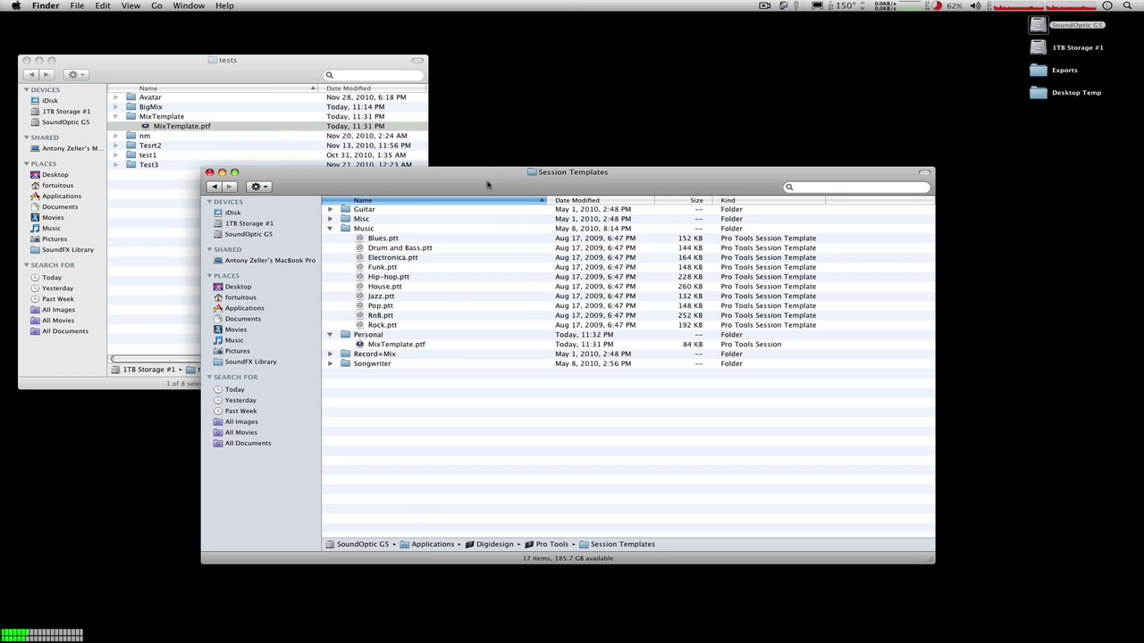
drag(488, 184, 500, 169)
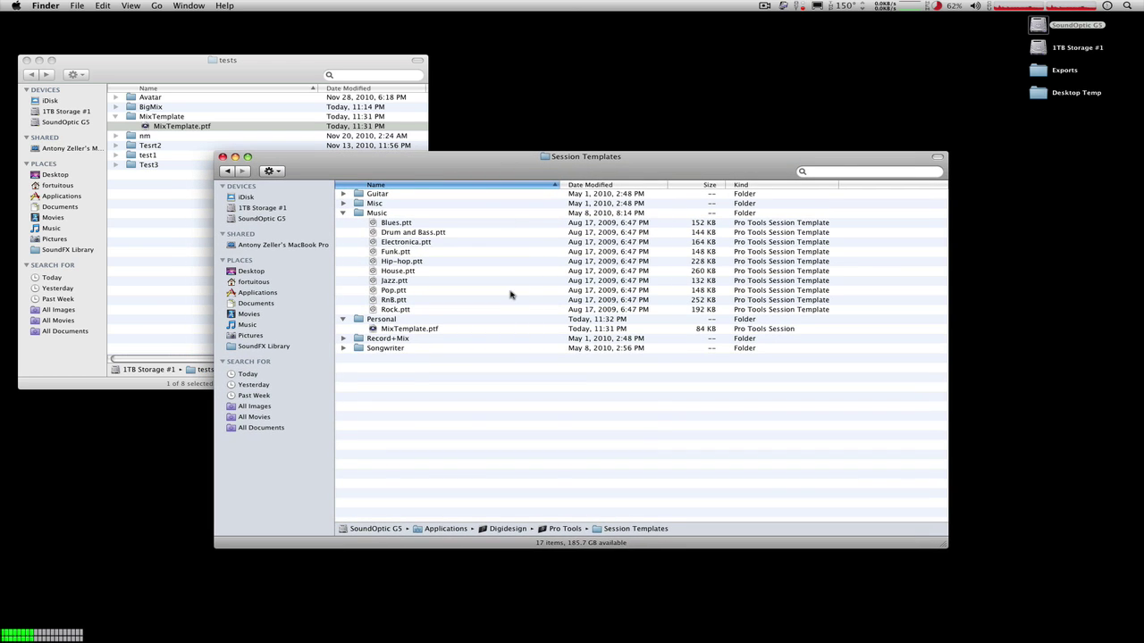
double_click(434, 331)
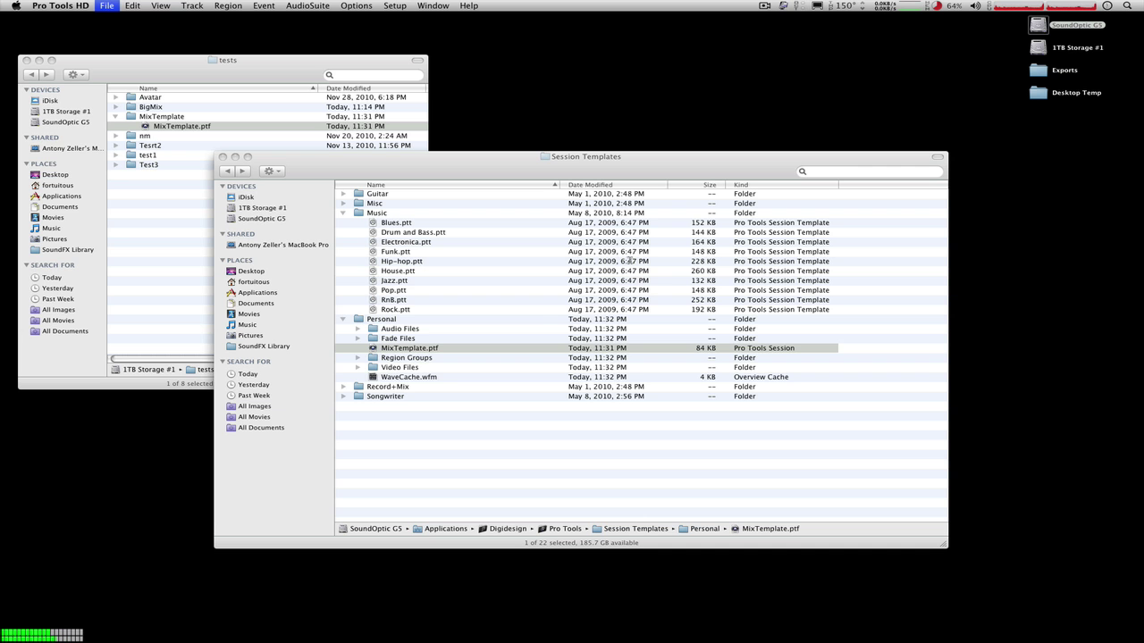
Change the Personal copy's extension from .ptf to .ptt and accept the change.
click(431, 331)
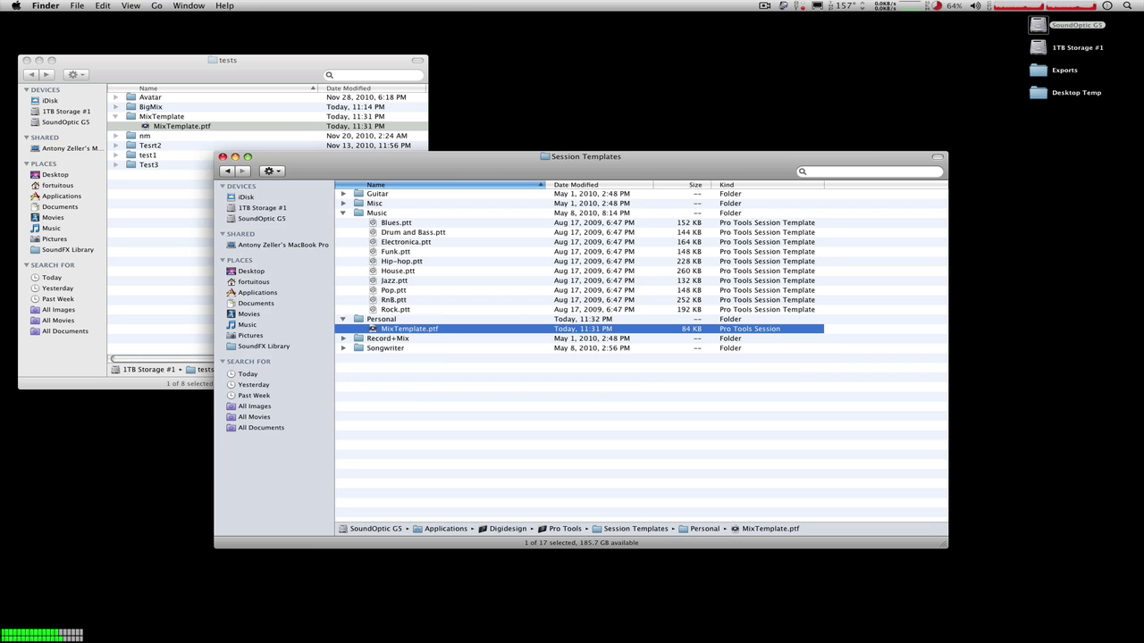
click(434, 329)
key(BackSpace)
key(BackSpace)
text(t)
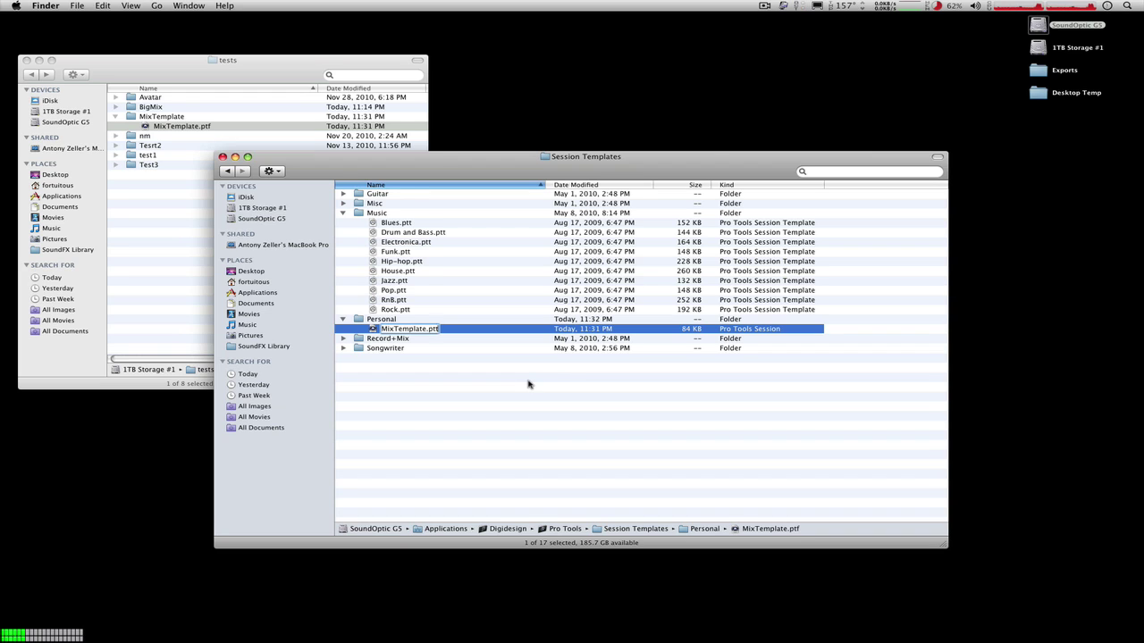
key(Return)
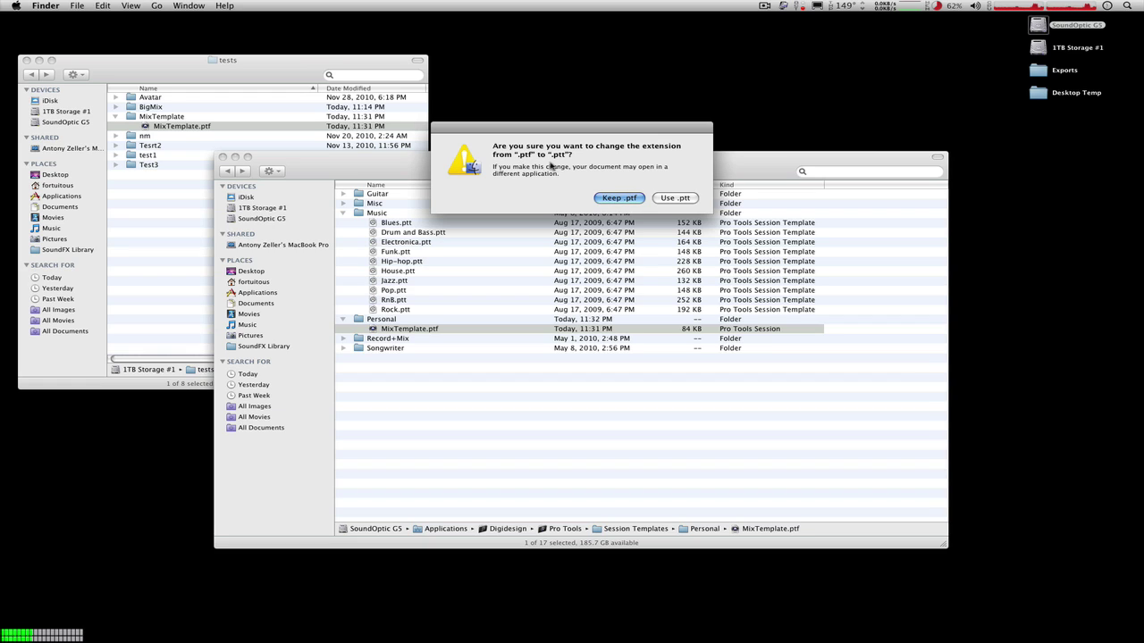
click(676, 197)
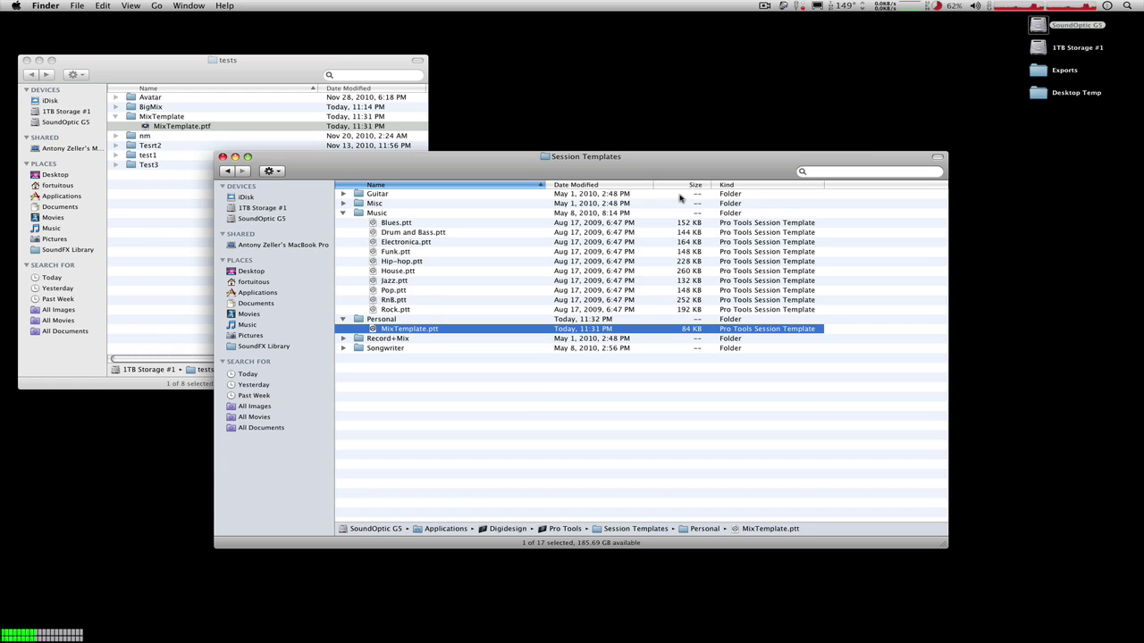
click(403, 310)
click(399, 327)
Close the Finder windows and start a new Pro Tools session from the Personal template category.
click(222, 157)
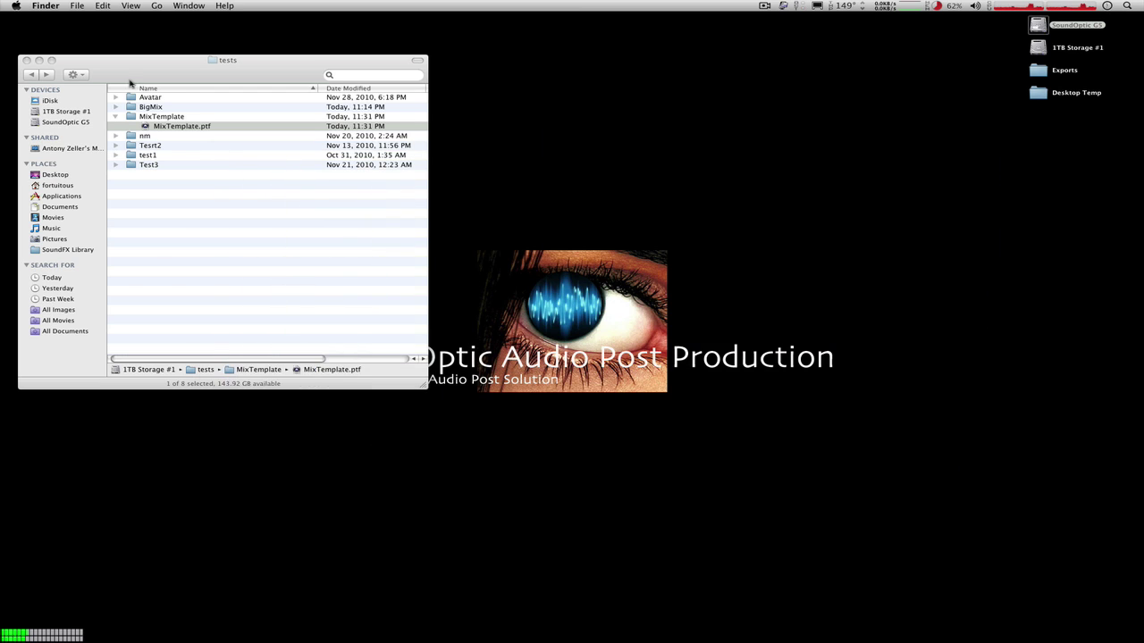
click(25, 60)
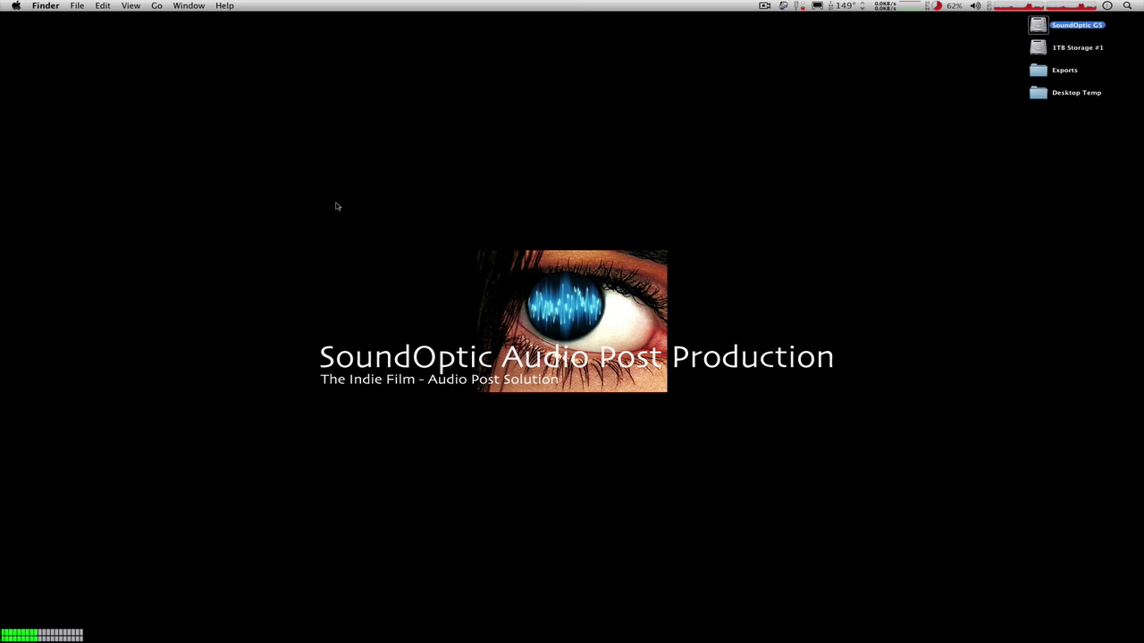
key(super+Tab)
key(super+n)
click(468, 199)
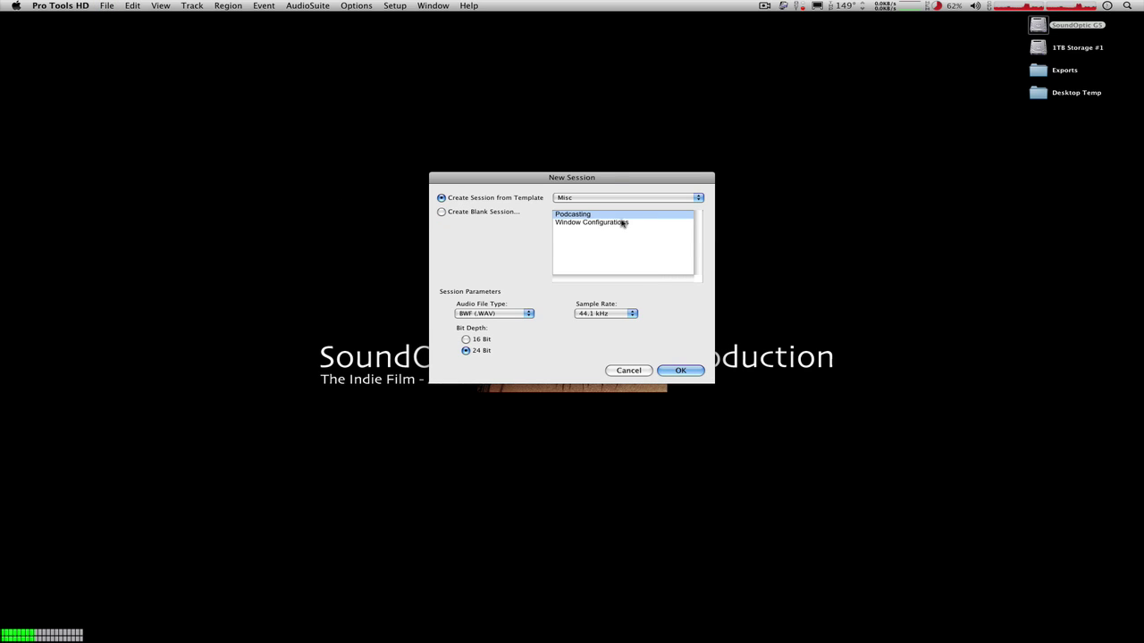
click(635, 197)
click(603, 214)
Set AIFF, 96 kHz, 24 Bit and save the session as CoolDrums.
click(526, 313)
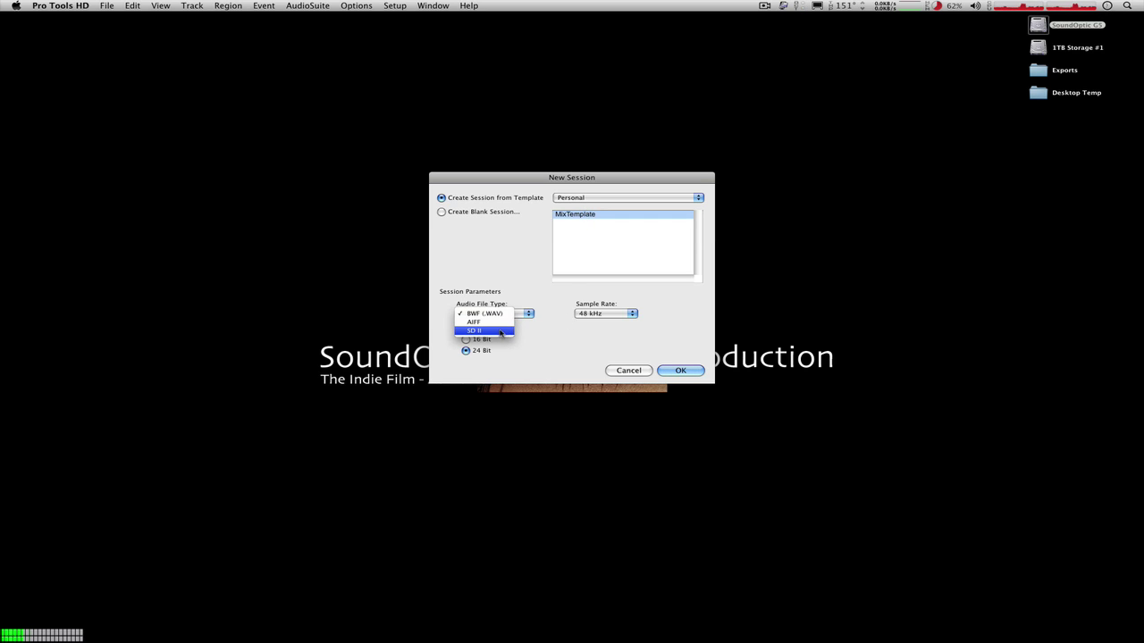
click(474, 322)
click(607, 313)
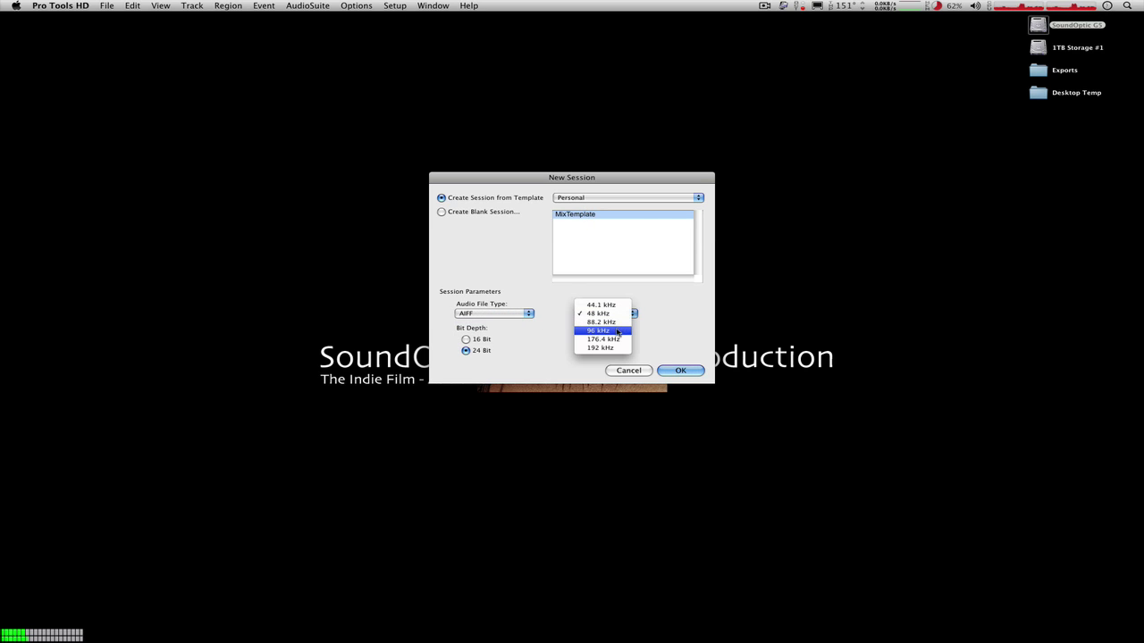
click(617, 331)
click(466, 339)
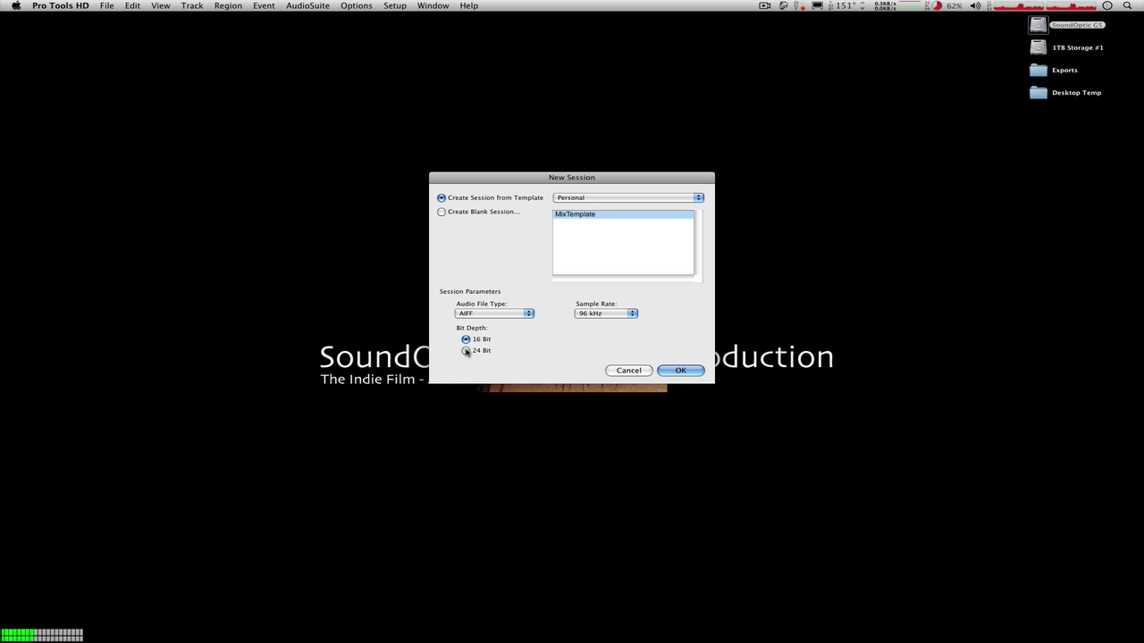
click(466, 351)
click(682, 370)
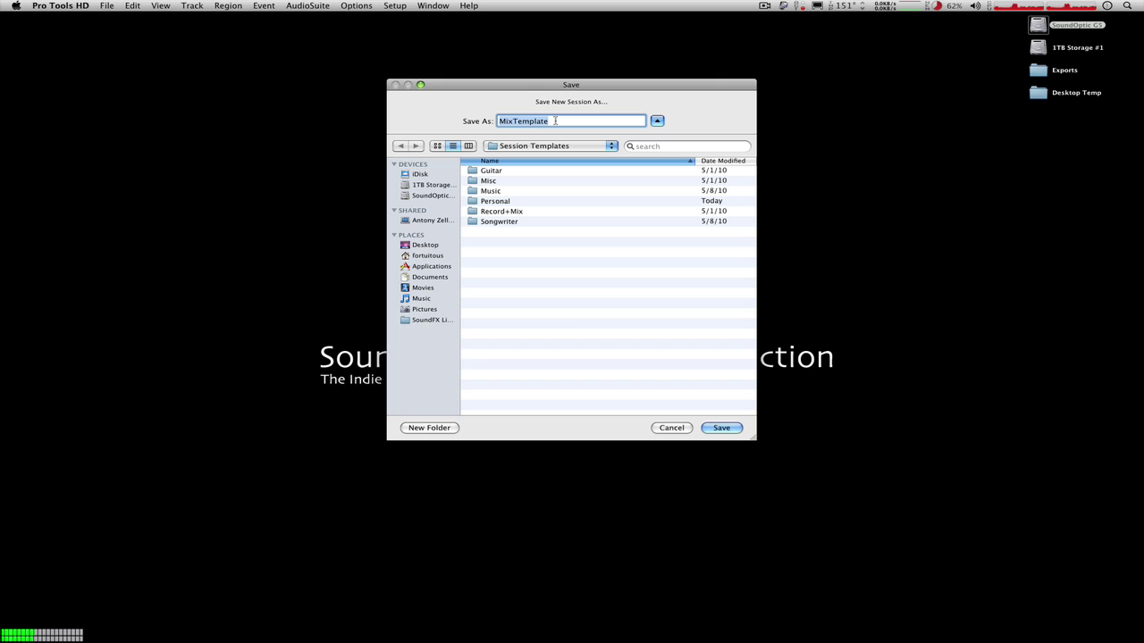
text(CoolDrums)
key(Return)
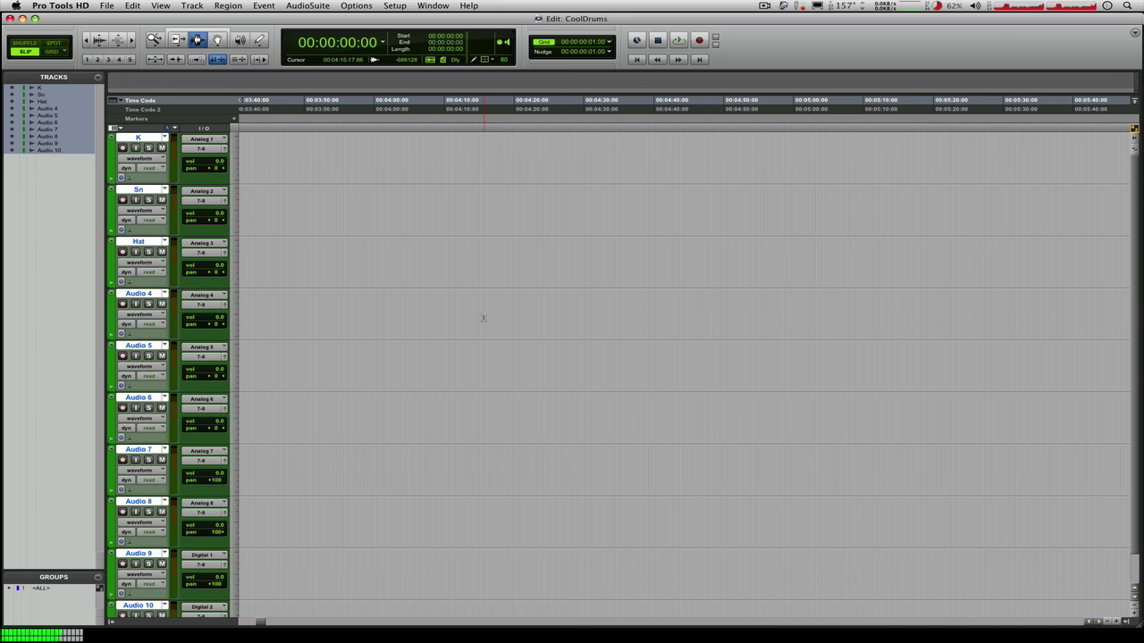
Review CoolDrums in the Mix window and I/O Setup, cancelling without changes, then return to Edit.
key(super+equal)
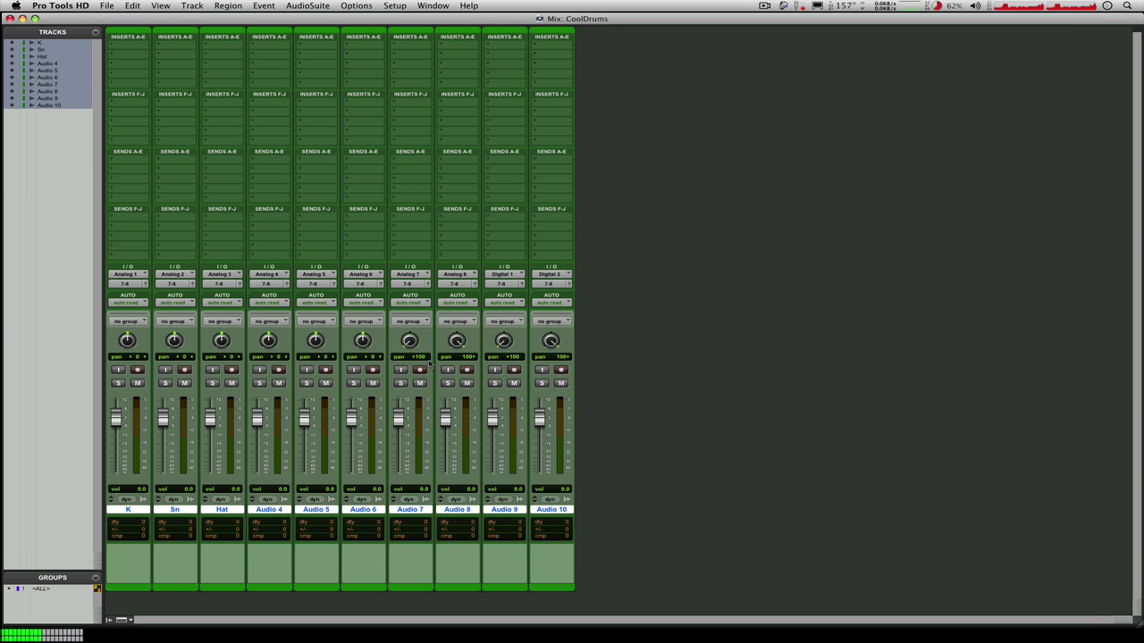
click(404, 5)
click(418, 65)
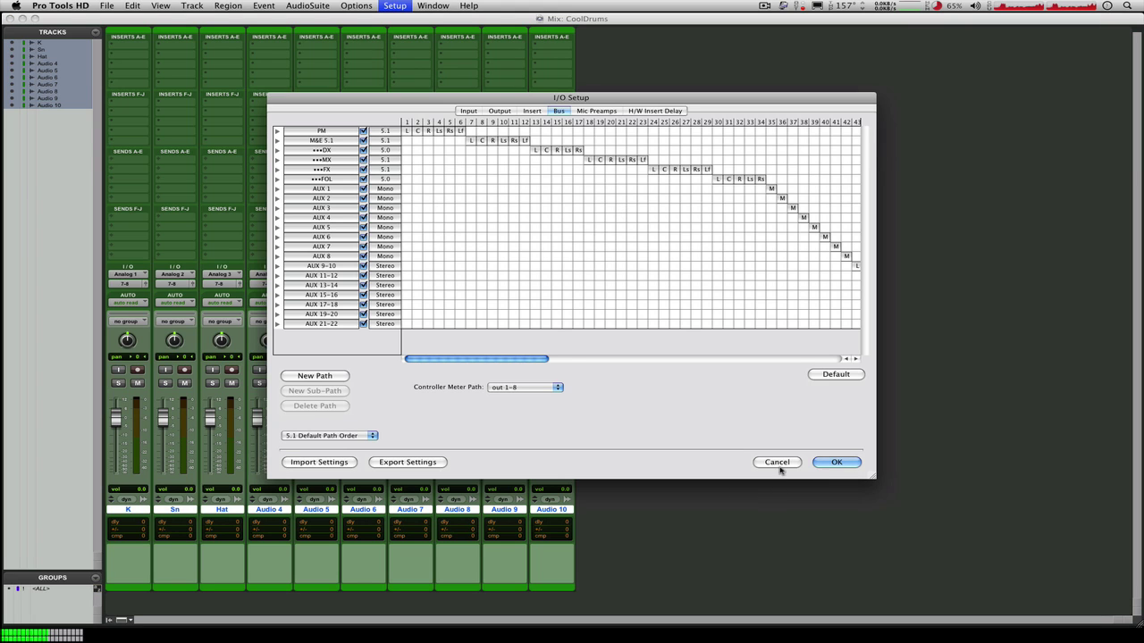
click(779, 465)
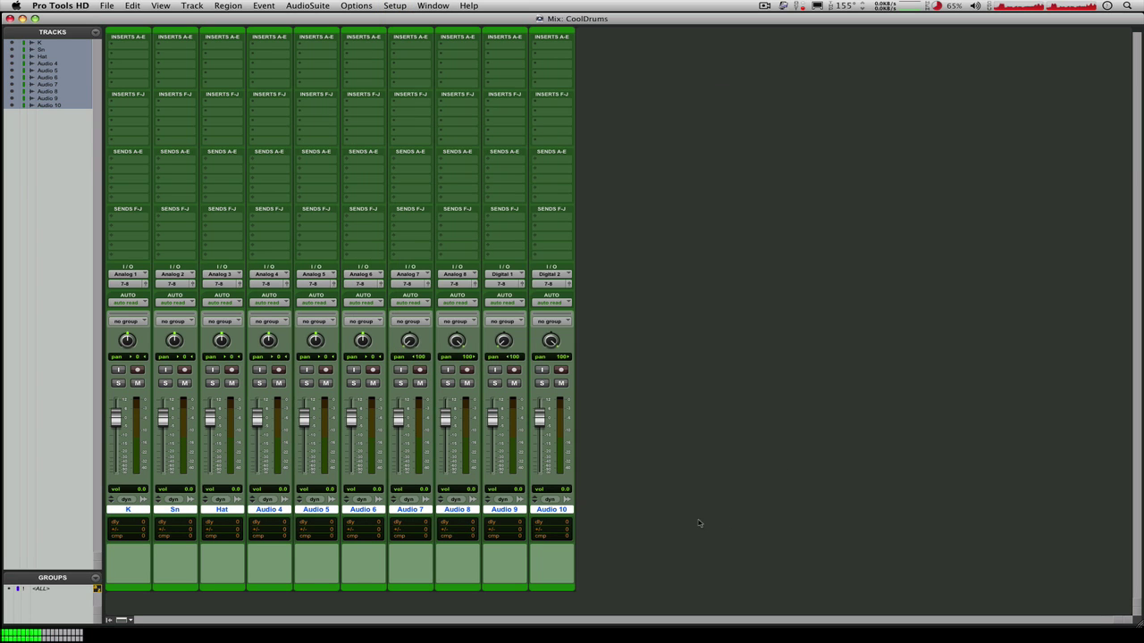
key(ctrl+equal)
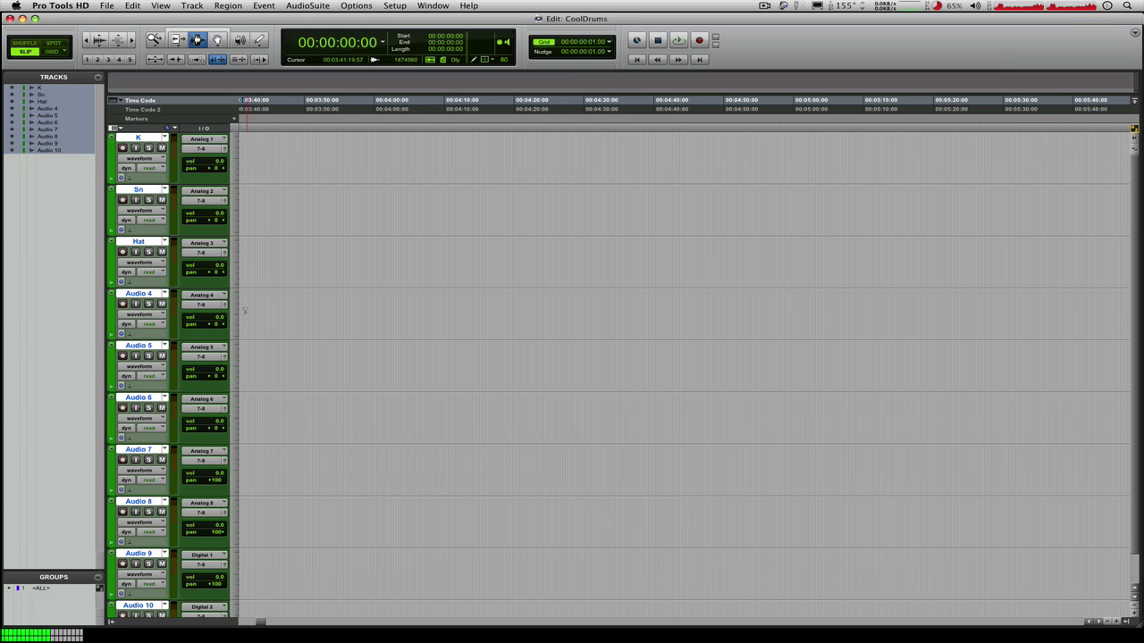
Set all ten tracks to small height and select a short time range on Audio 6.
click(242, 310)
click(259, 298)
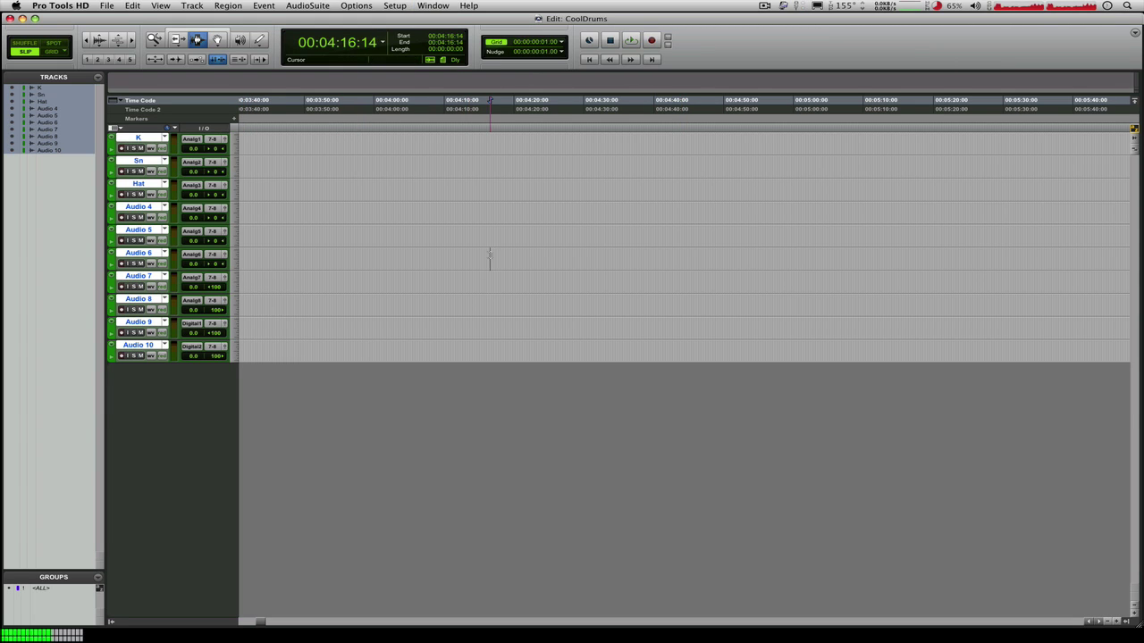
drag(490, 259, 527, 259)
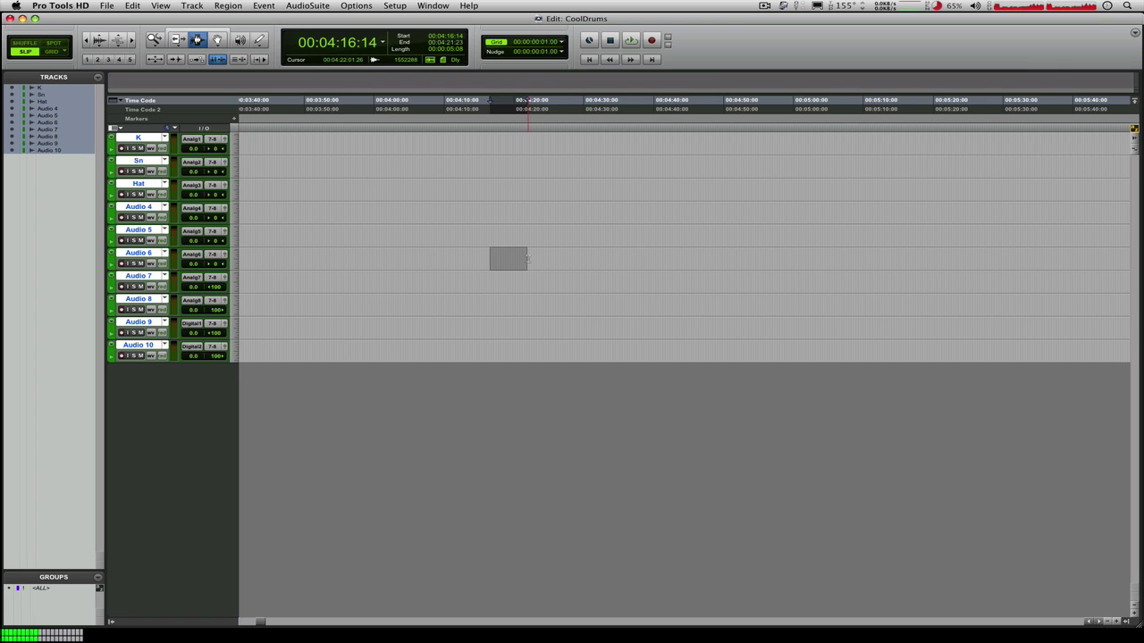